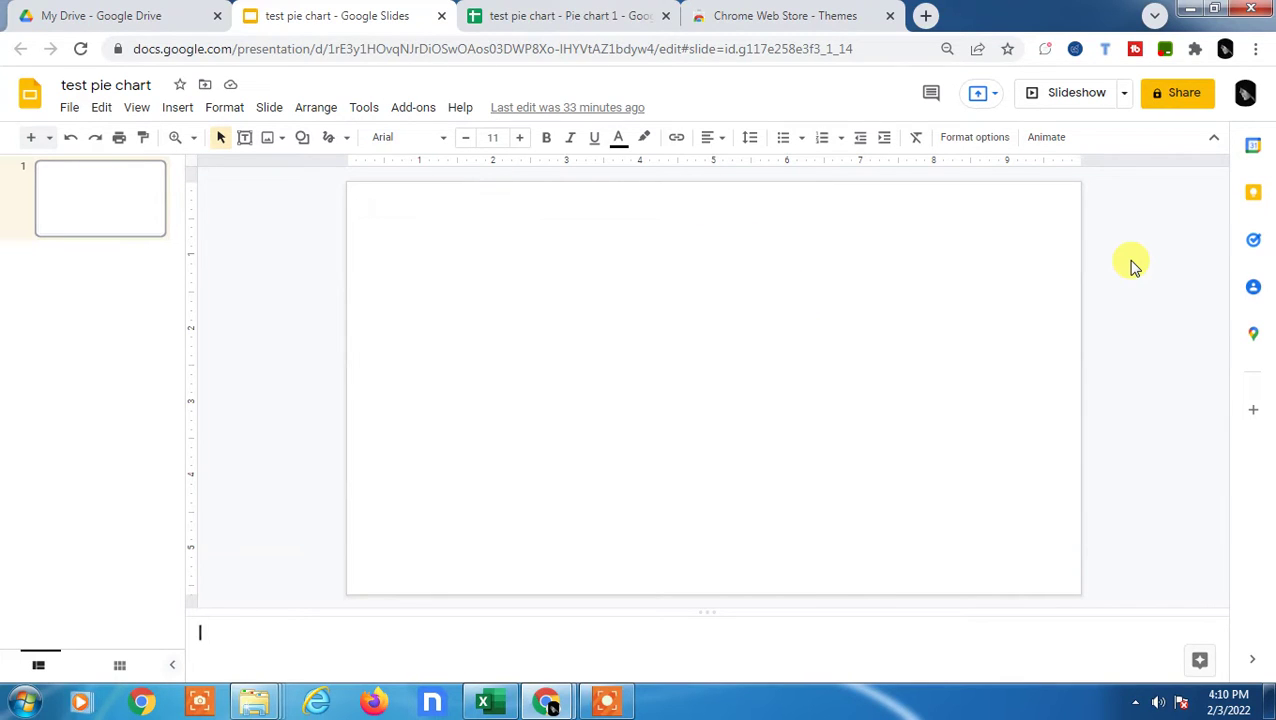
Step: Leave the speaker notes and select slide 1 of the blank presentation
{"action": "left_click", "coordinate": [214, 262]}
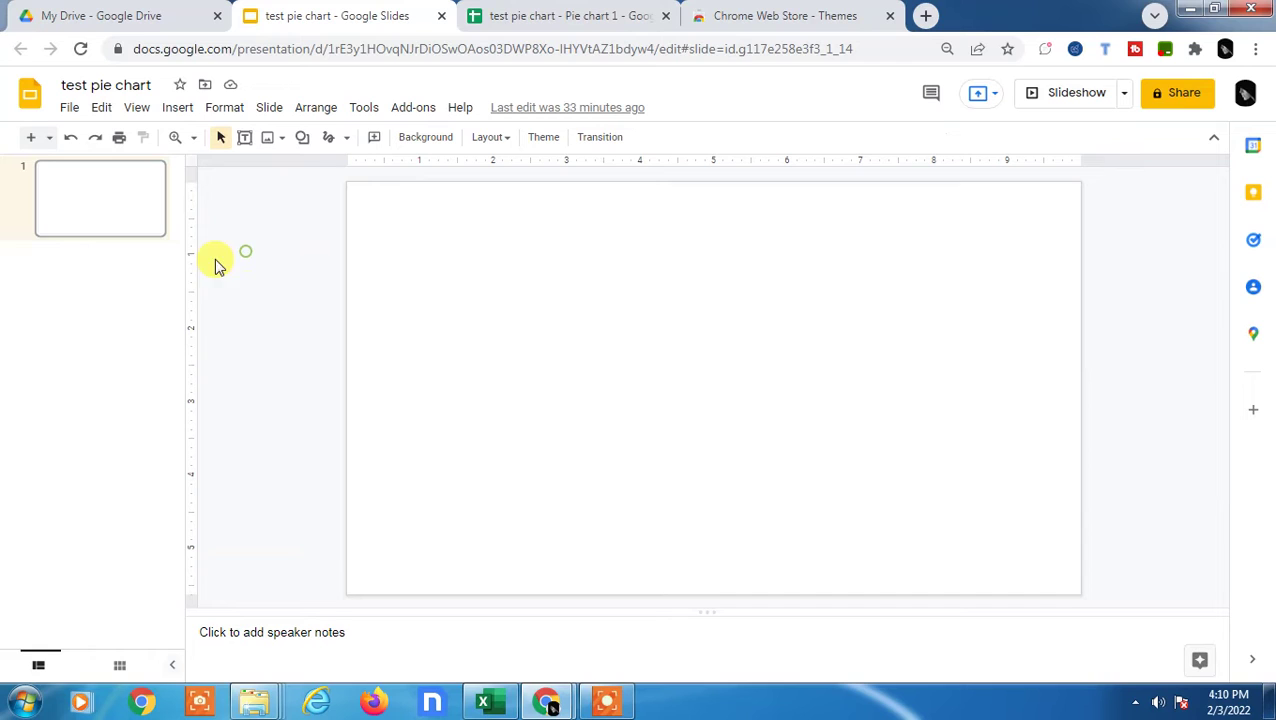
{"action": "left_click", "coordinate": [96, 172]}
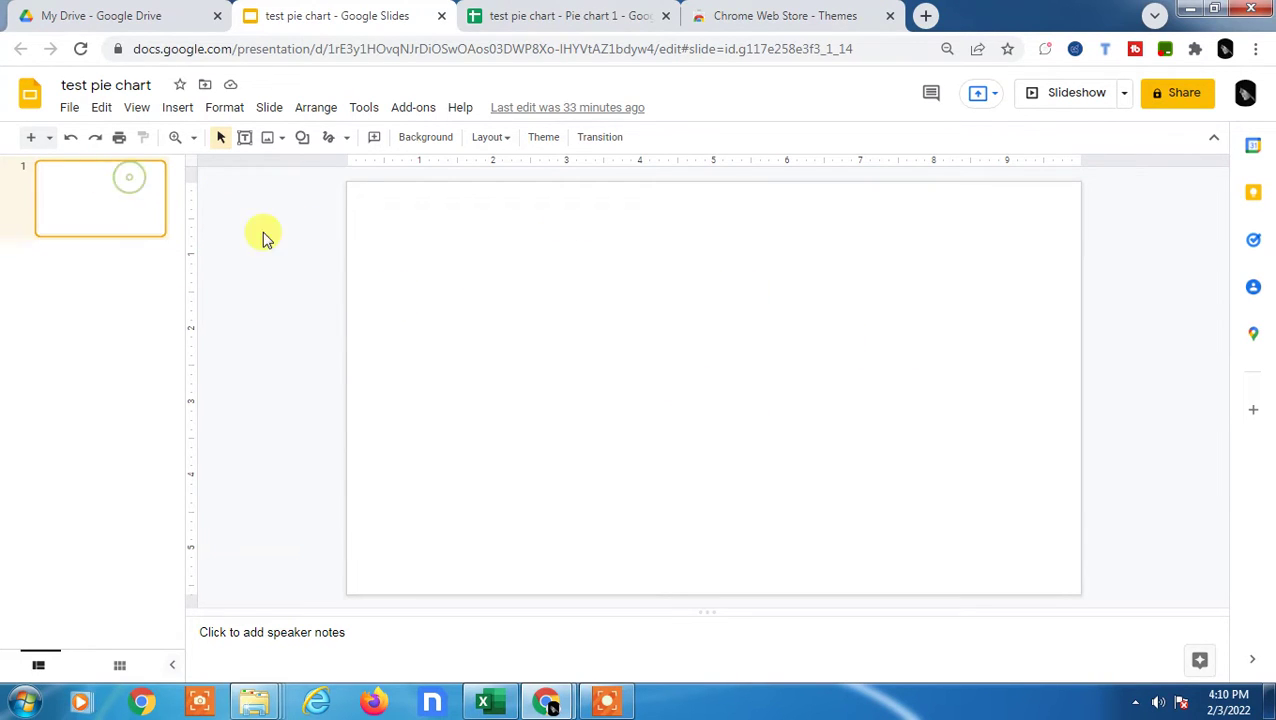
Step: Choose the Scribble tool from the Line tool's dropdown
{"action": "left_click", "coordinate": [347, 138]}
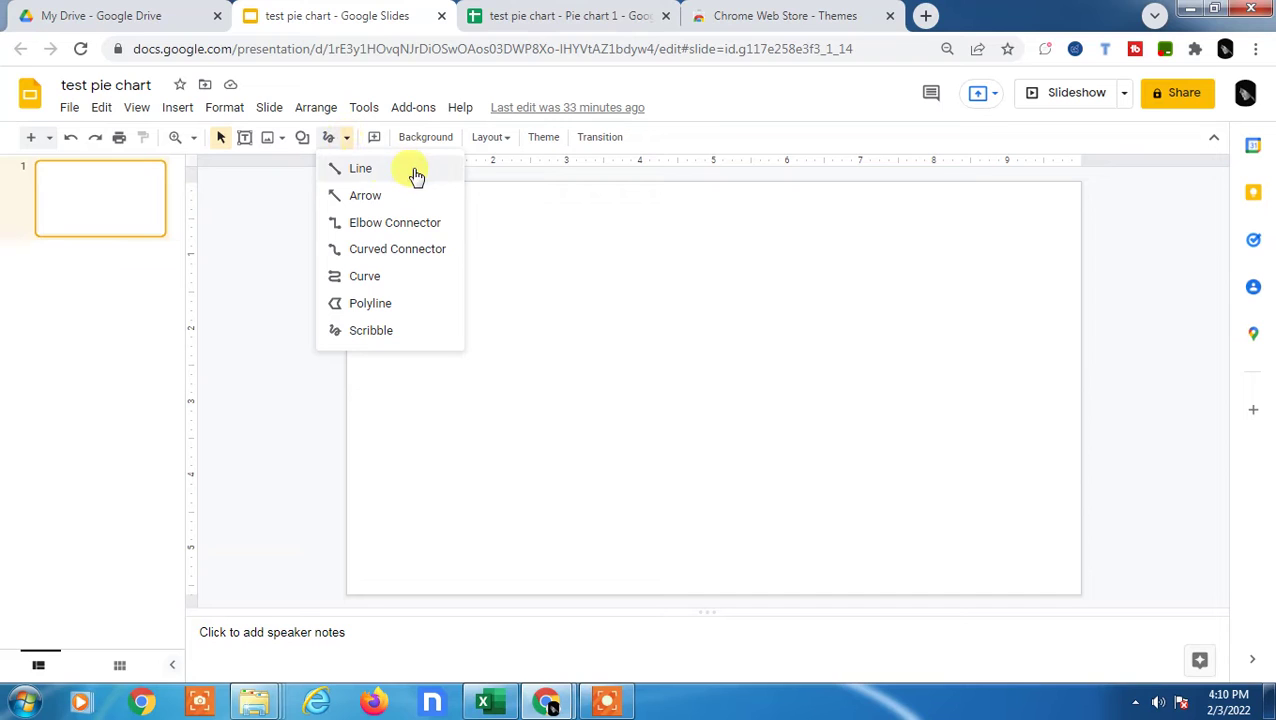
{"action": "left_click", "coordinate": [345, 140]}
{"action": "left_click", "coordinate": [355, 168]}
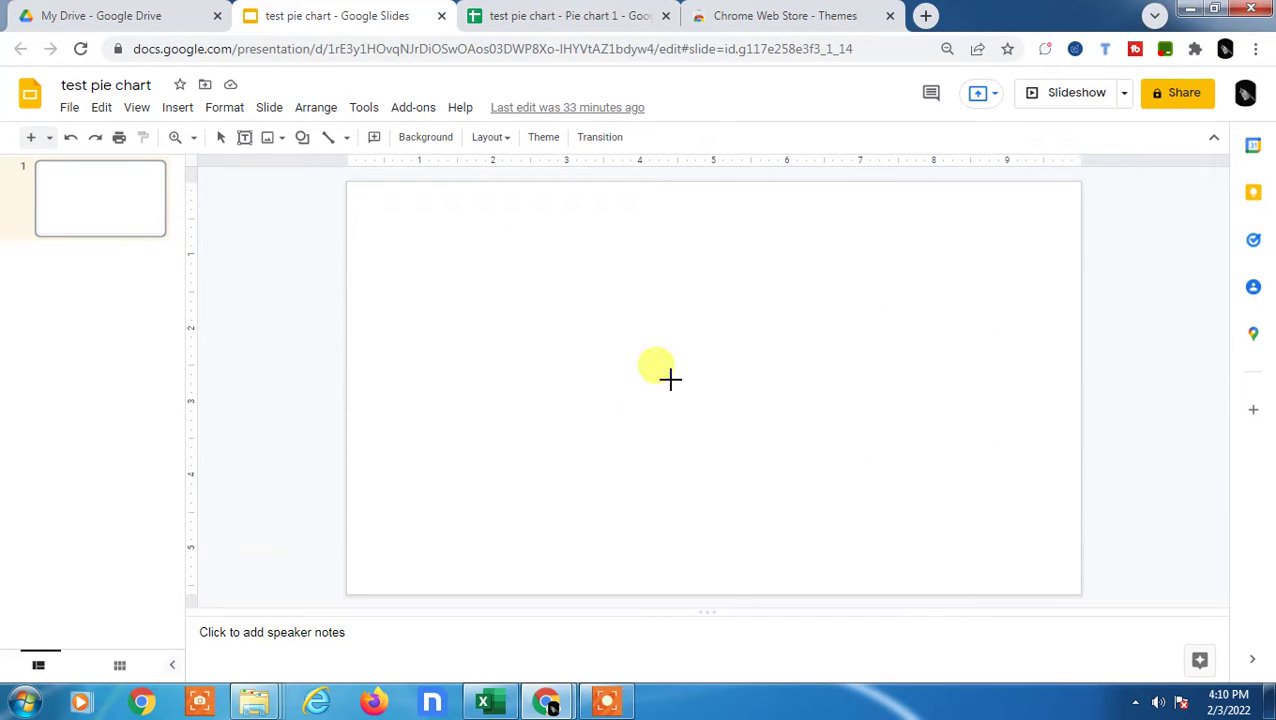
{"action": "left_click", "coordinate": [345, 140]}
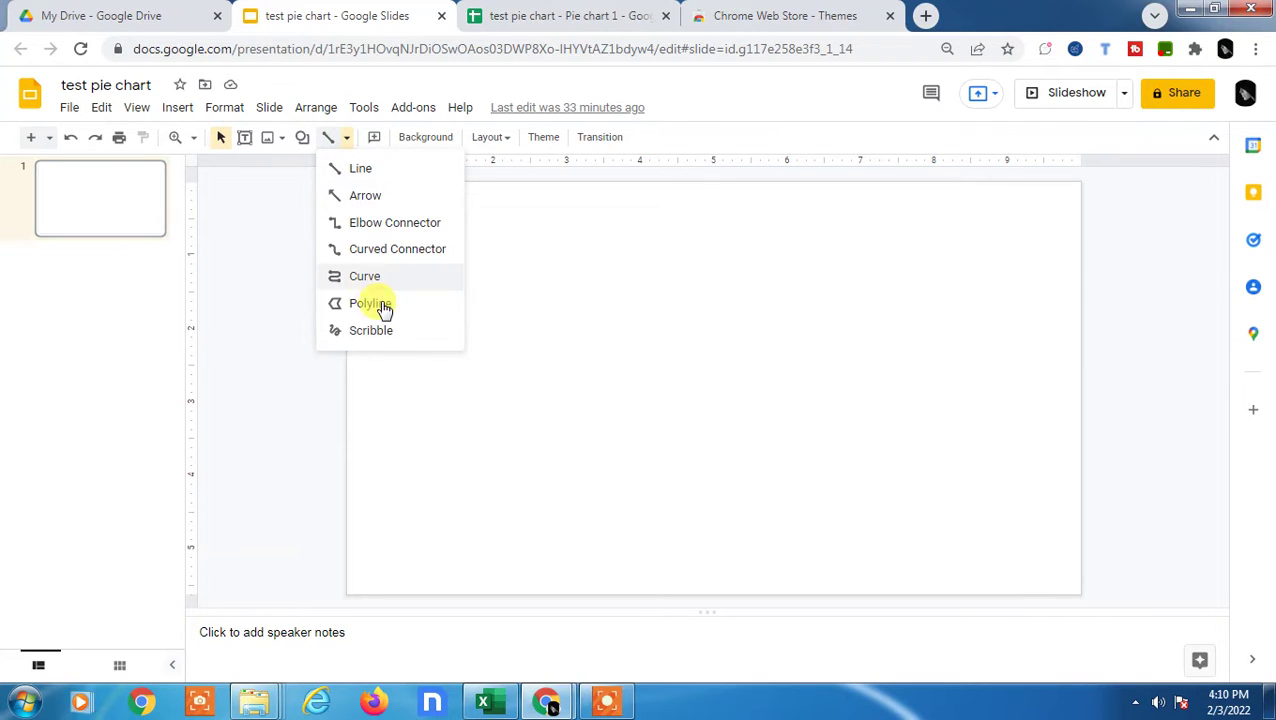
{"action": "left_click", "coordinate": [388, 332]}
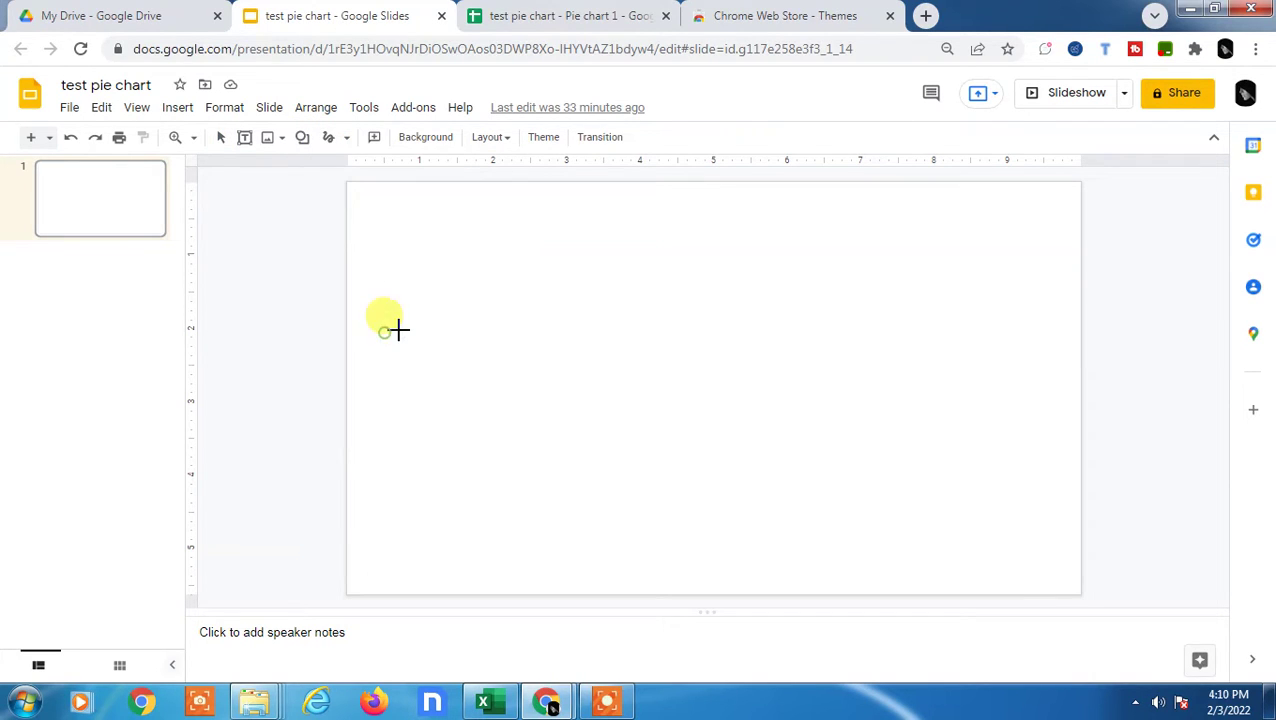
Step: Draw a large looping freehand scribble across the slide, then select and deselect it
{"action": "mouse_move", "coordinate": [557, 257]}
{"action": "left_mouse_down"}
{"action": "mouse_move", "coordinate": [789, 351]}
{"action": "mouse_move", "coordinate": [490, 324]}
{"action": "mouse_move", "coordinate": [769, 498]}
{"action": "mouse_move", "coordinate": [843, 213]}
{"action": "mouse_move", "coordinate": [622, 220]}
{"action": "mouse_move", "coordinate": [535, 259]}
{"action": "mouse_move", "coordinate": [470, 390]}
{"action": "mouse_move", "coordinate": [746, 518]}
{"action": "mouse_move", "coordinate": [888, 462]}
{"action": "left_mouse_up"}
{"action": "left_click", "coordinate": [1135, 251]}
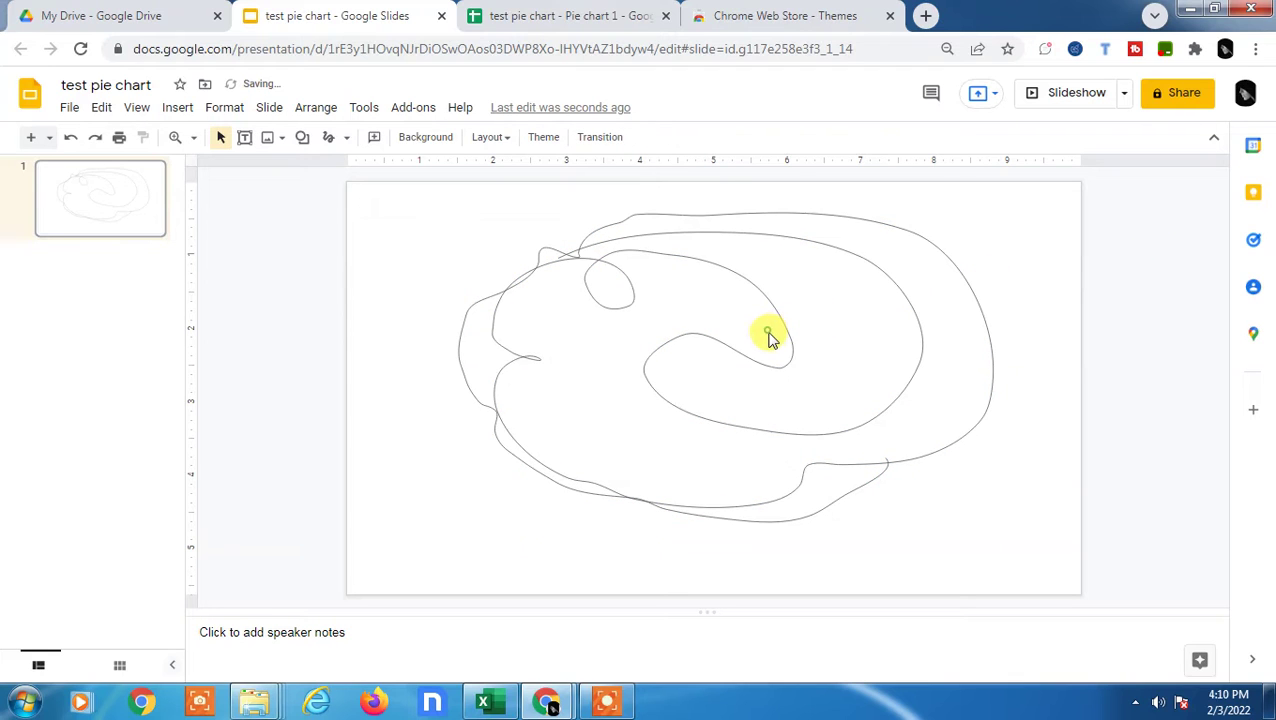
{"action": "left_click", "coordinate": [621, 455]}
{"action": "left_click", "coordinate": [572, 318]}
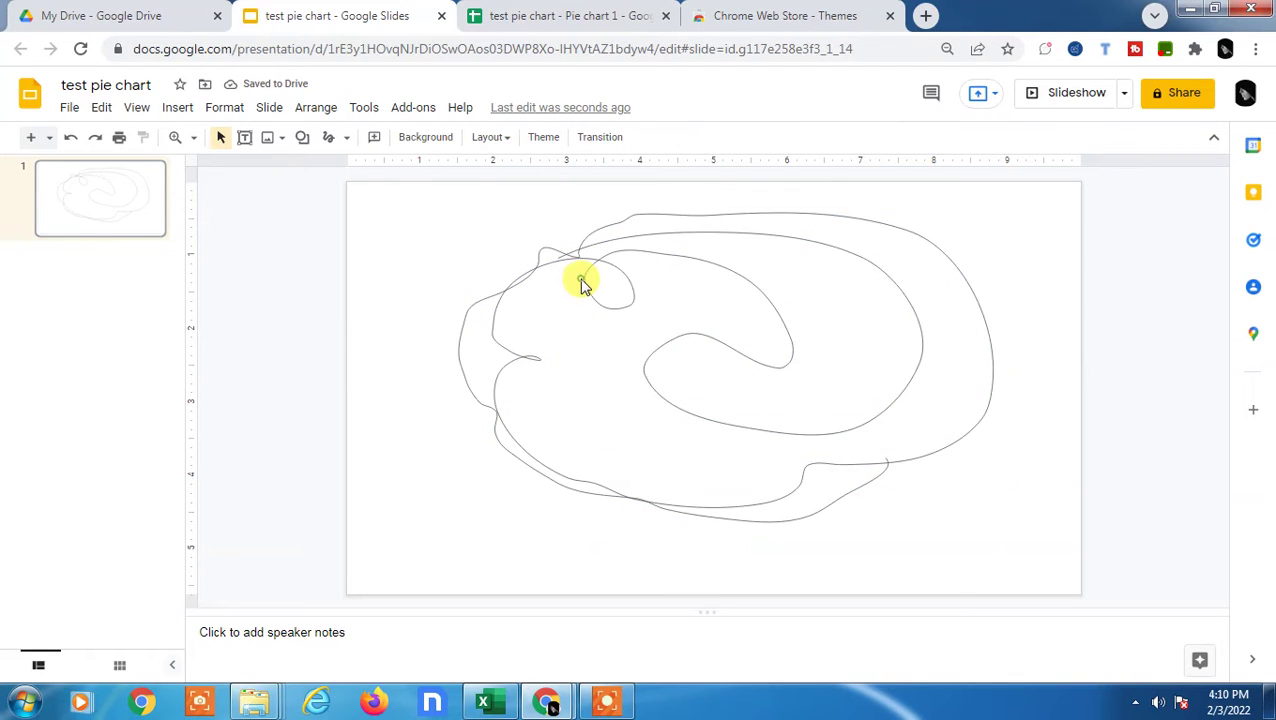
{"action": "left_click", "coordinate": [585, 284]}
{"action": "left_click_drag", "start_coordinate": [592, 270], "coordinate": [493, 347]}
{"action": "left_click", "coordinate": [615, 279]}
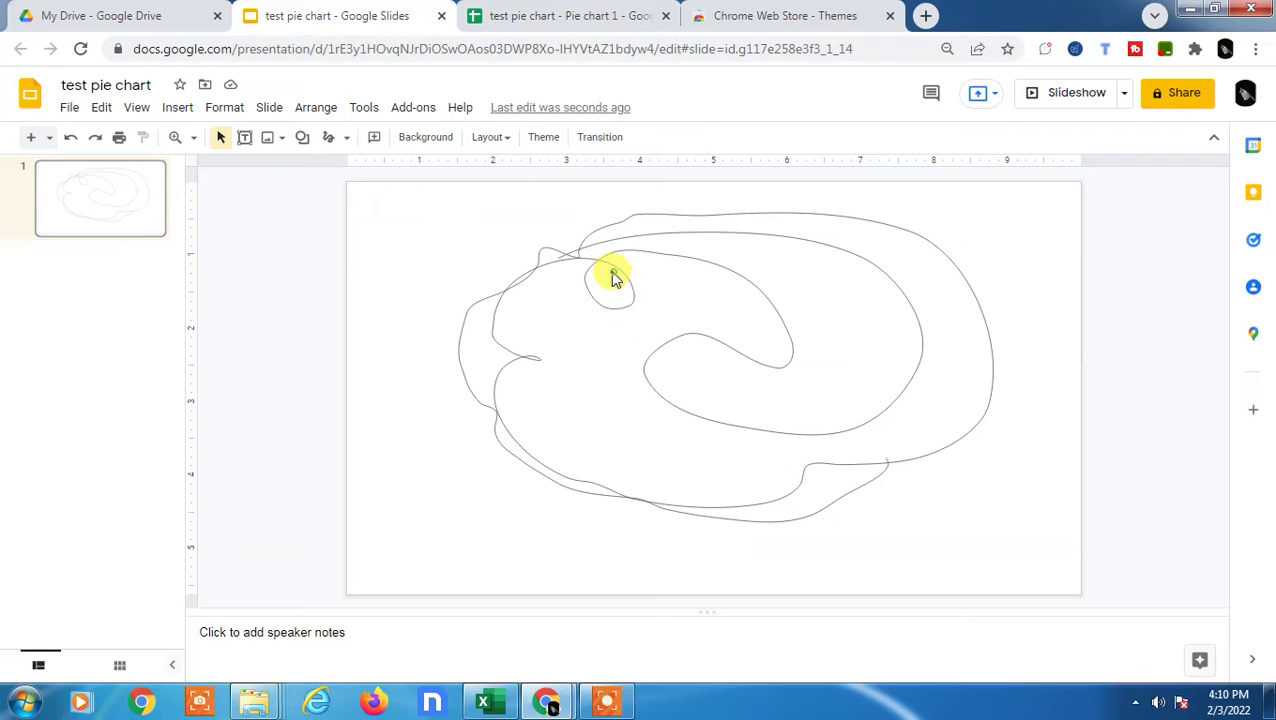
Step: Shrink the scribble to about half size, move it top-left, and draw a second scribble
{"action": "left_click", "coordinate": [703, 233]}
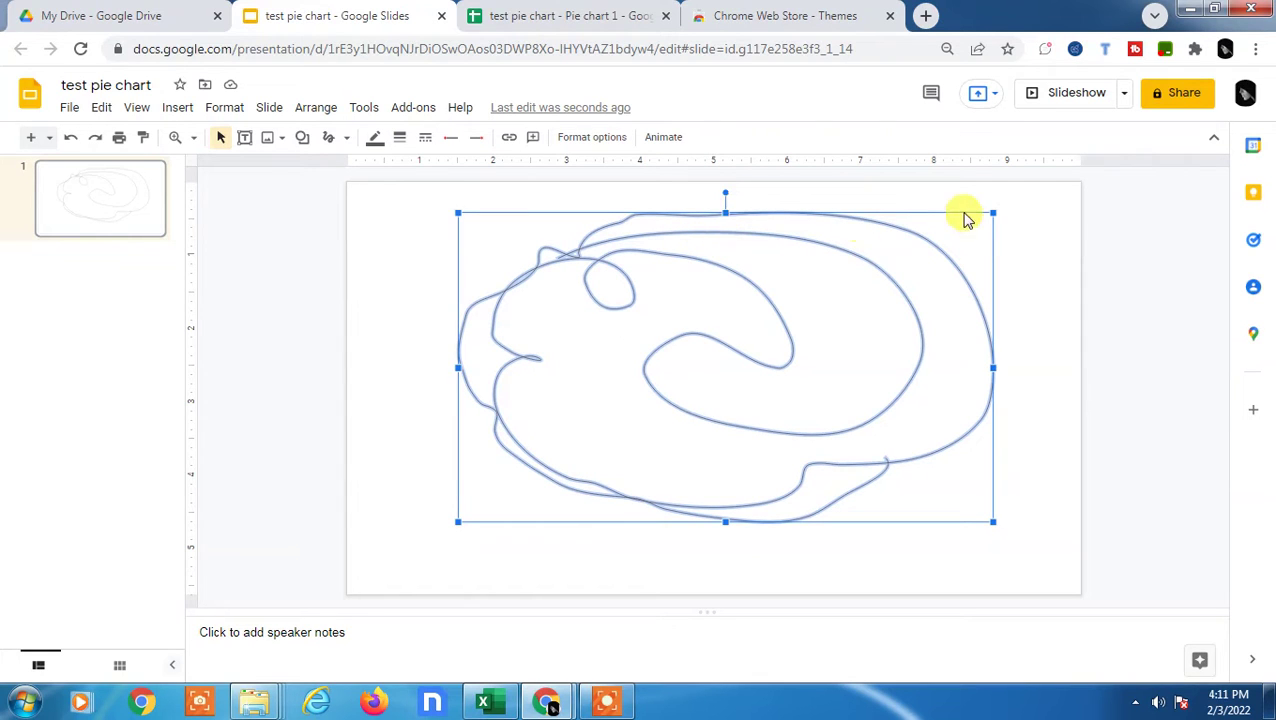
{"action": "left_click_drag", "start_coordinate": [990, 213], "coordinate": [752, 364]}
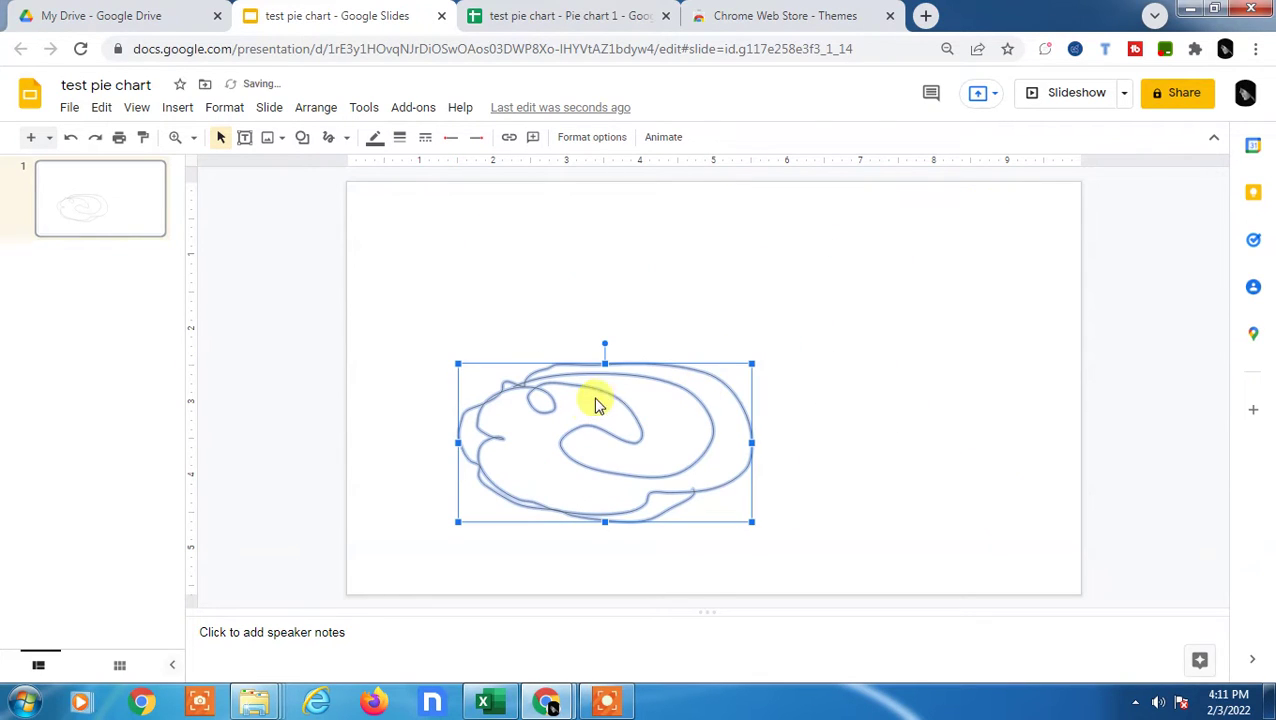
{"action": "mouse_move", "coordinate": [602, 391]}
{"action": "left_mouse_down"}
{"action": "mouse_move", "coordinate": [826, 293]}
{"action": "mouse_move", "coordinate": [490, 256]}
{"action": "left_mouse_up"}
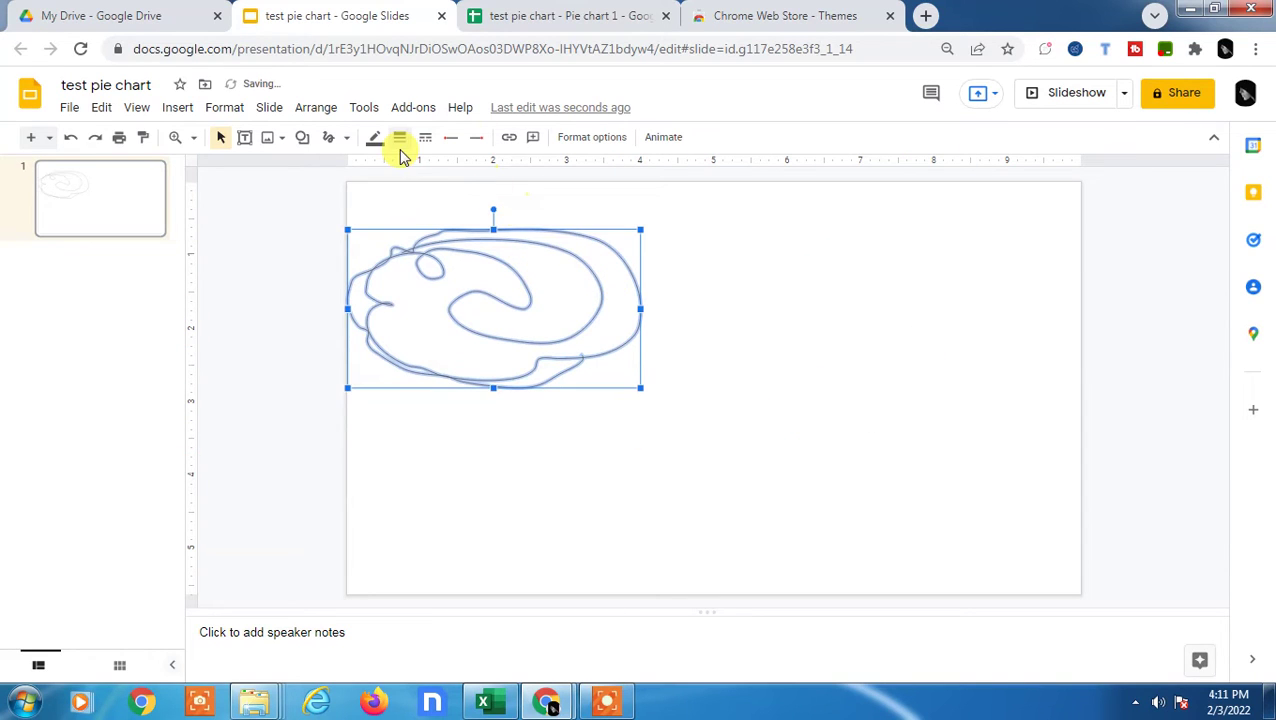
{"action": "left_click", "coordinate": [346, 137]}
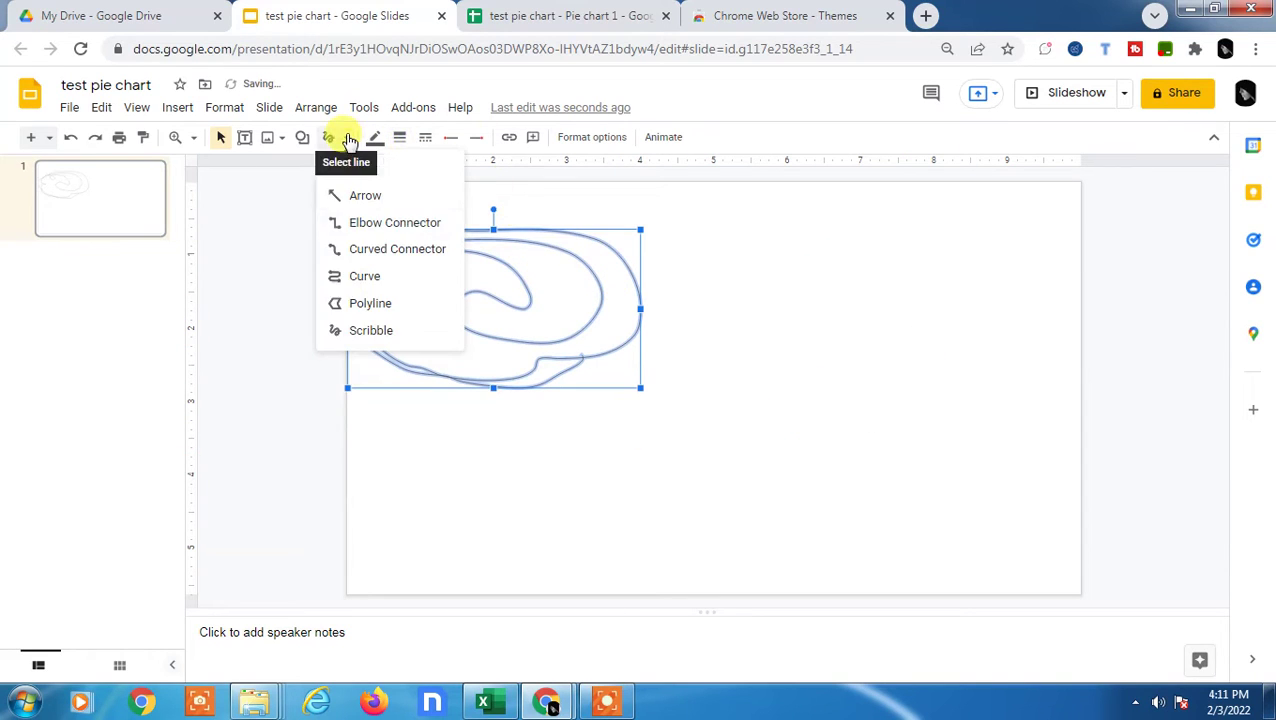
{"action": "left_click", "coordinate": [380, 344]}
{"action": "left_click_drag", "start_coordinate": [764, 331], "coordinate": [707, 376]}
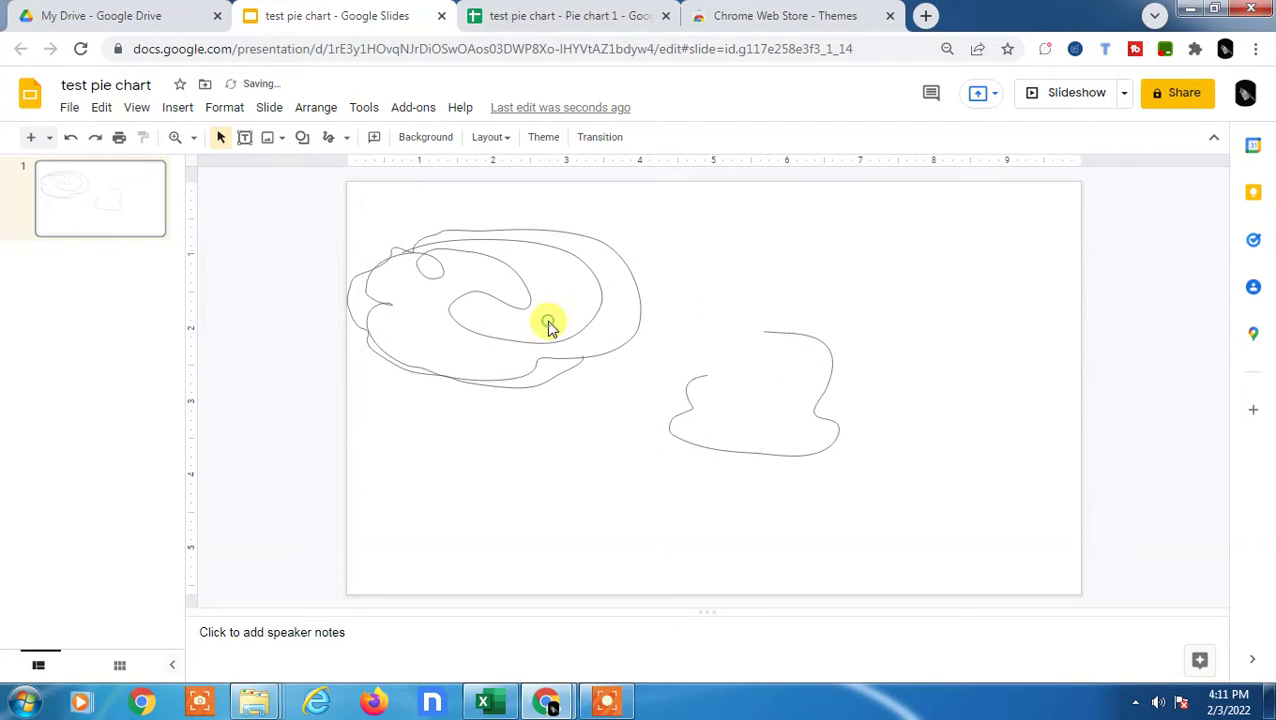
Step: Delete both scribbles and switch to the Chrome Web Store tab
{"action": "left_click", "coordinate": [570, 249]}
{"action": "key", "text": "Delete"}
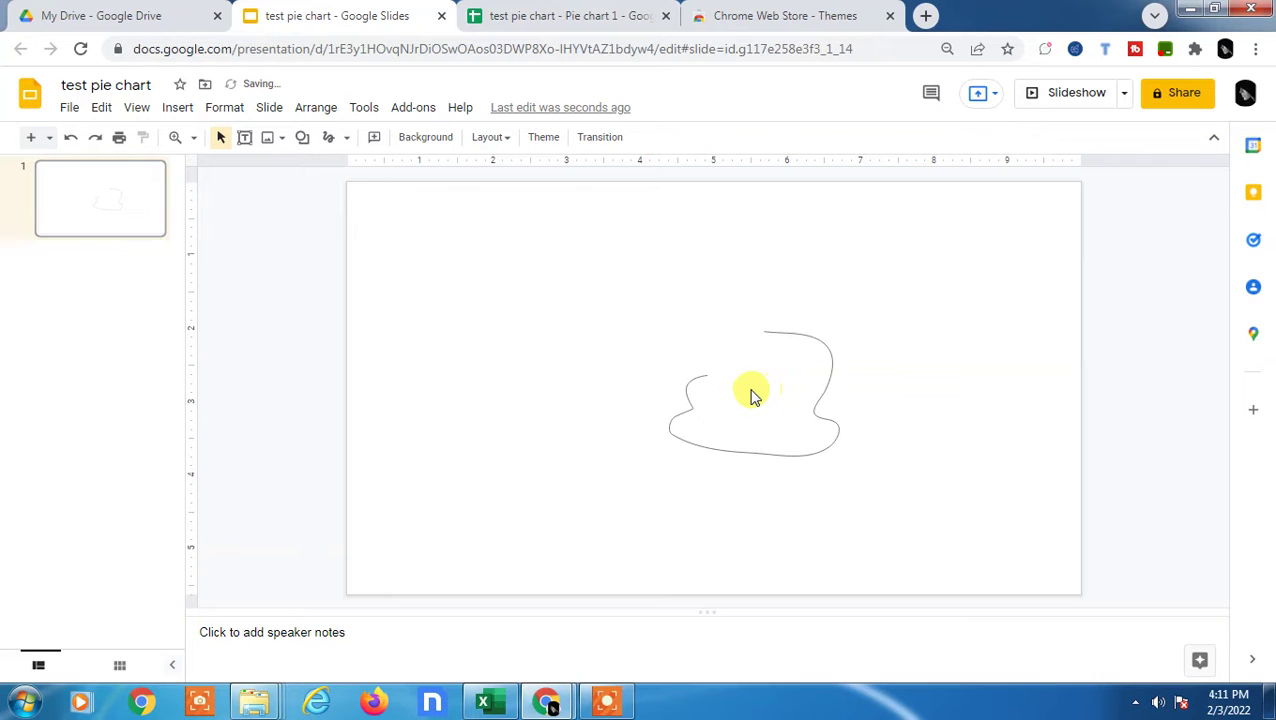
{"action": "left_click", "coordinate": [824, 342]}
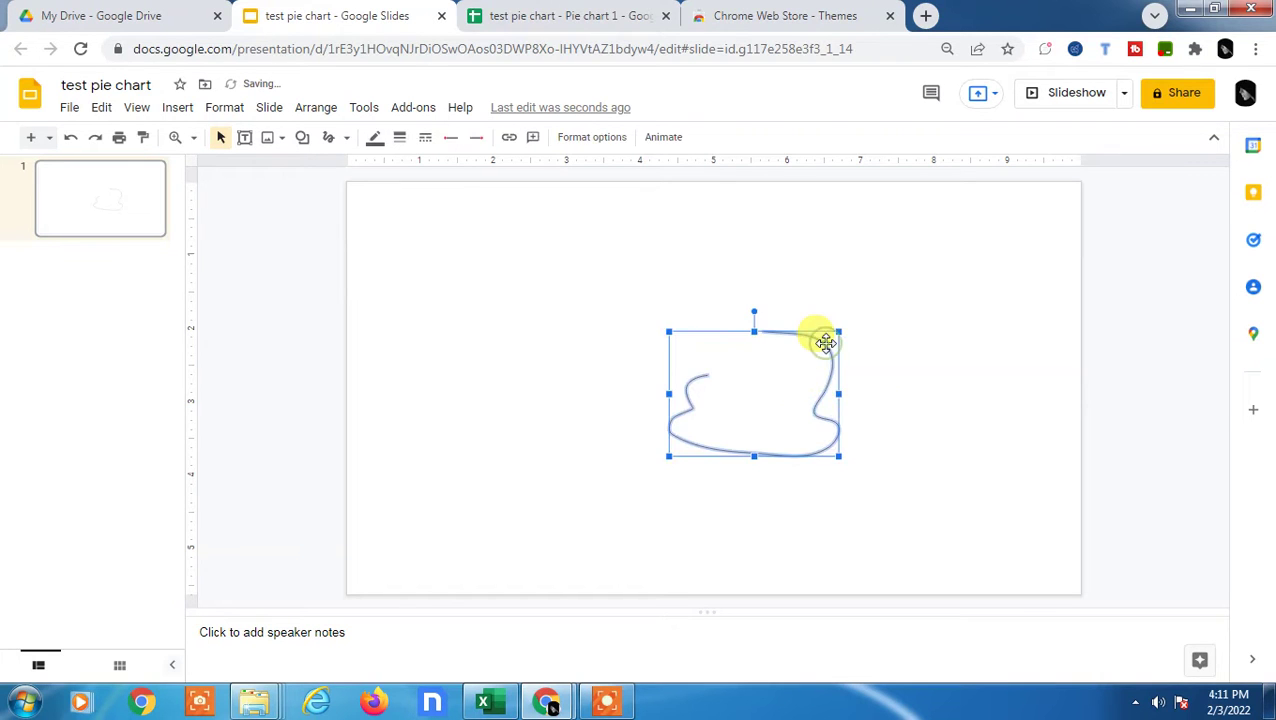
{"action": "key", "text": "Delete"}
{"action": "left_click", "coordinate": [770, 12]}
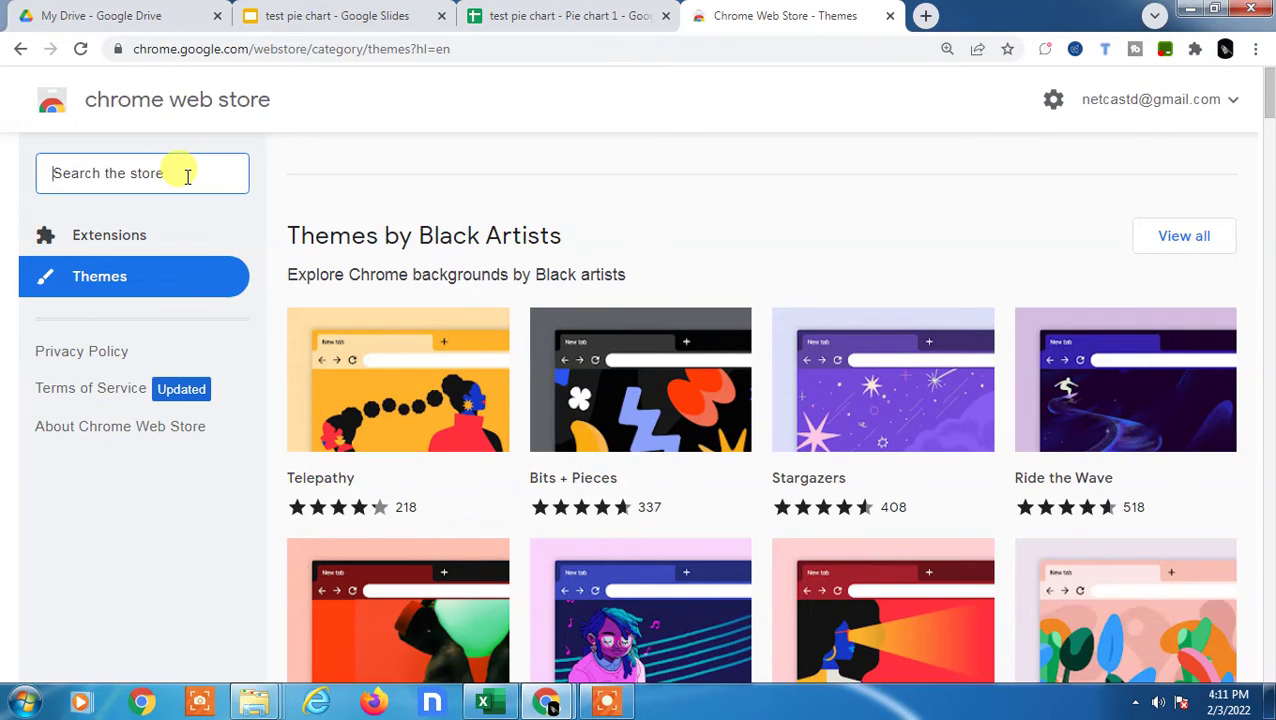
Step: Search the Chrome Web Store for 'on slide' drawing extensions and browse the results
{"action": "left_click", "coordinate": [303, 13]}
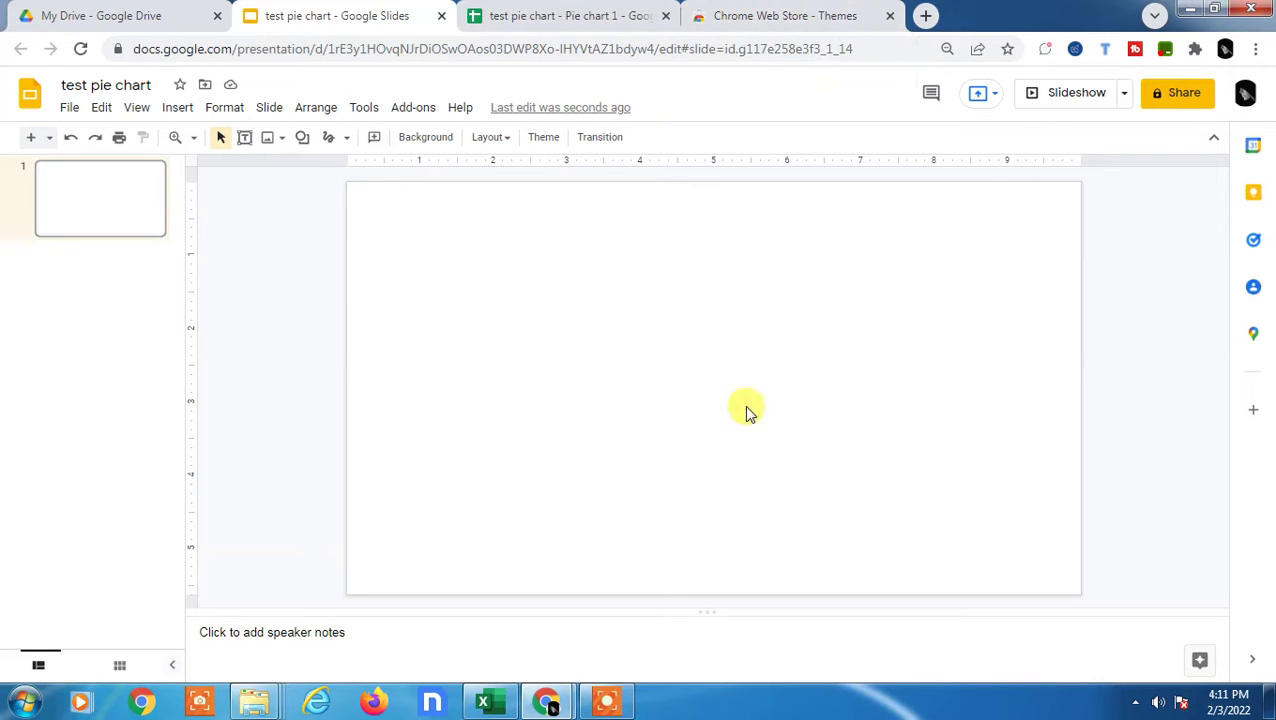
{"action": "left_click", "coordinate": [800, 10]}
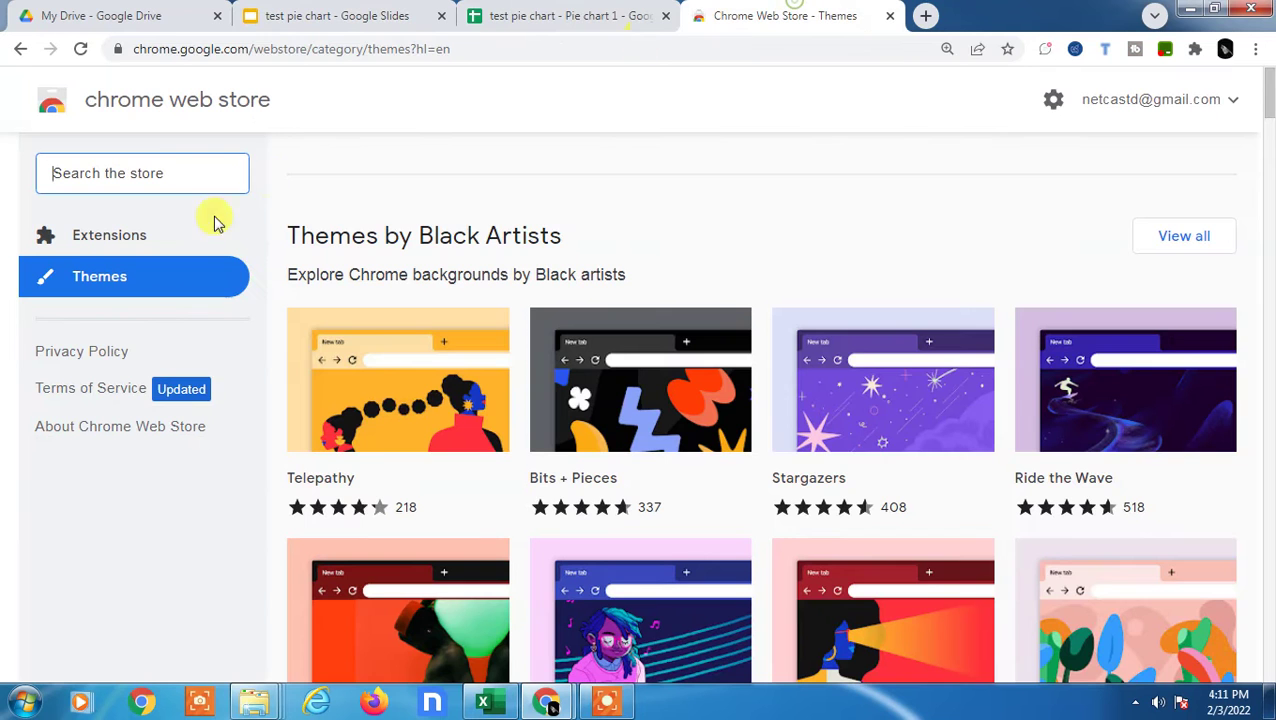
{"action": "left_click", "coordinate": [158, 170]}
{"action": "type", "text": "drow"}
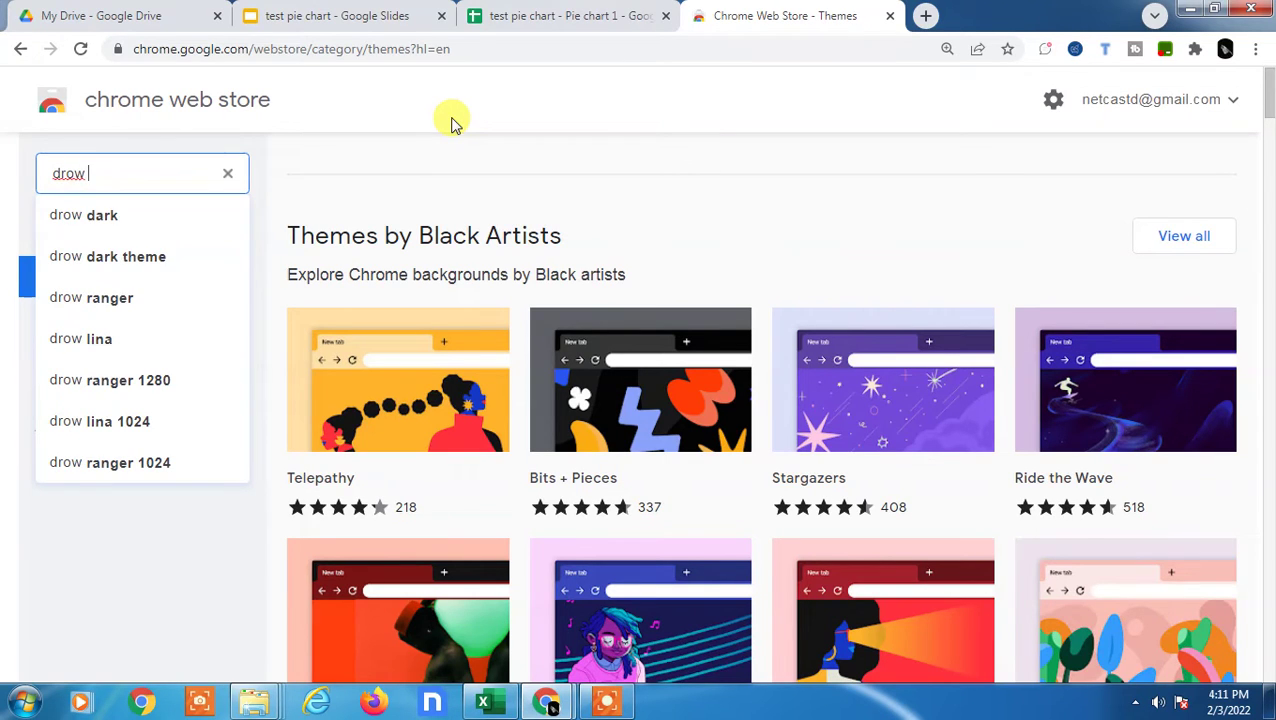
{"action": "type", "text": "on "}
{"action": "type", "text": "slide"}
{"action": "key", "text": "Return"}
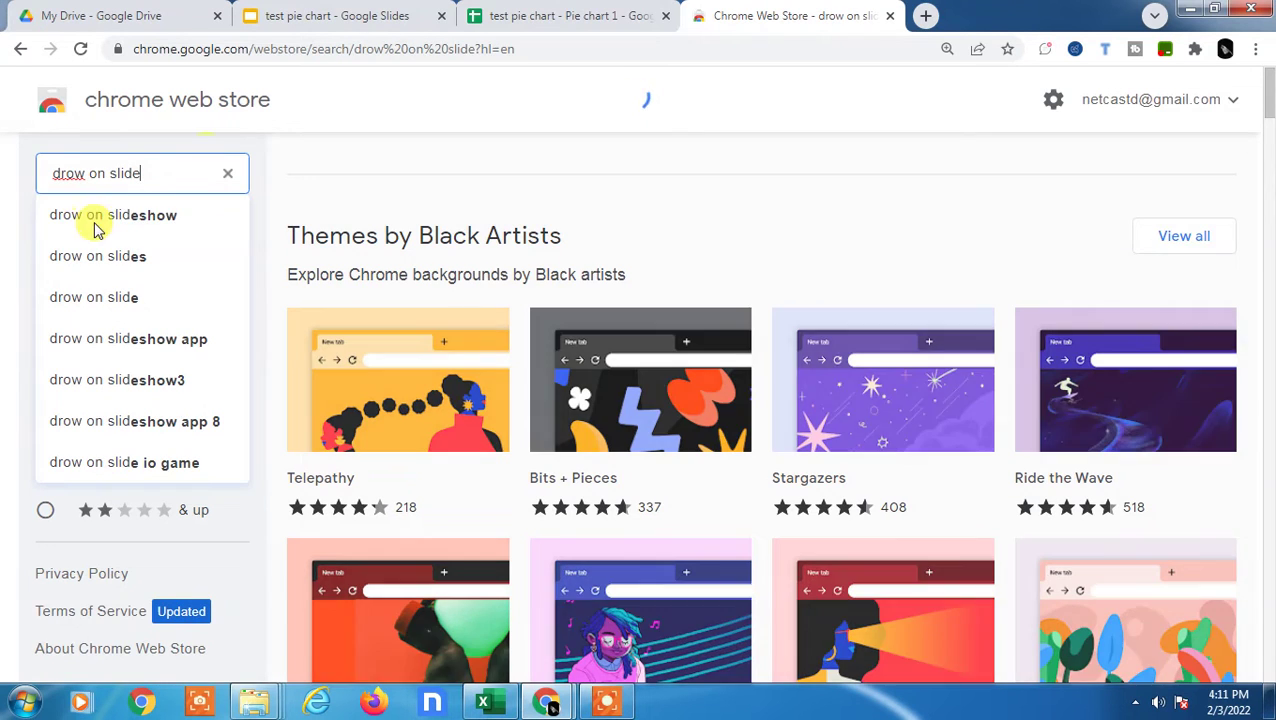
{"action": "left_click", "coordinate": [100, 222]}
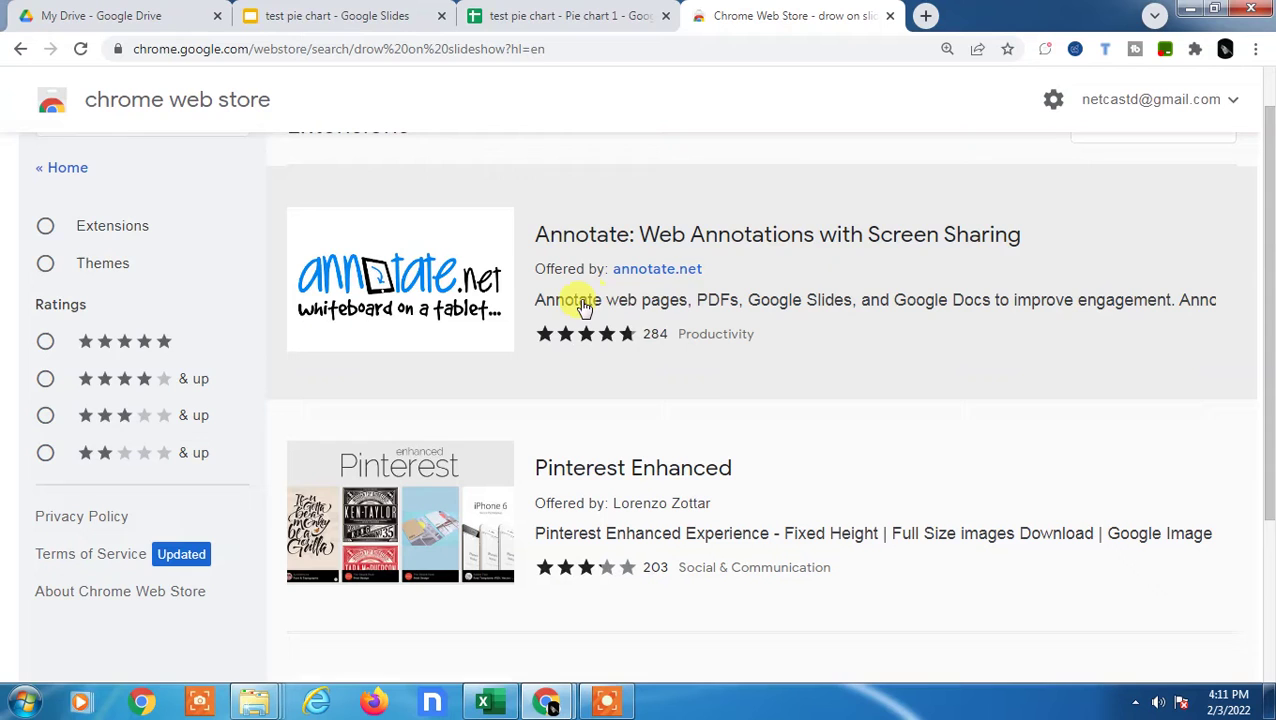
{"action": "scroll", "coordinate": [620, 320], "scroll_direction": "up", "scroll_amount": 1}
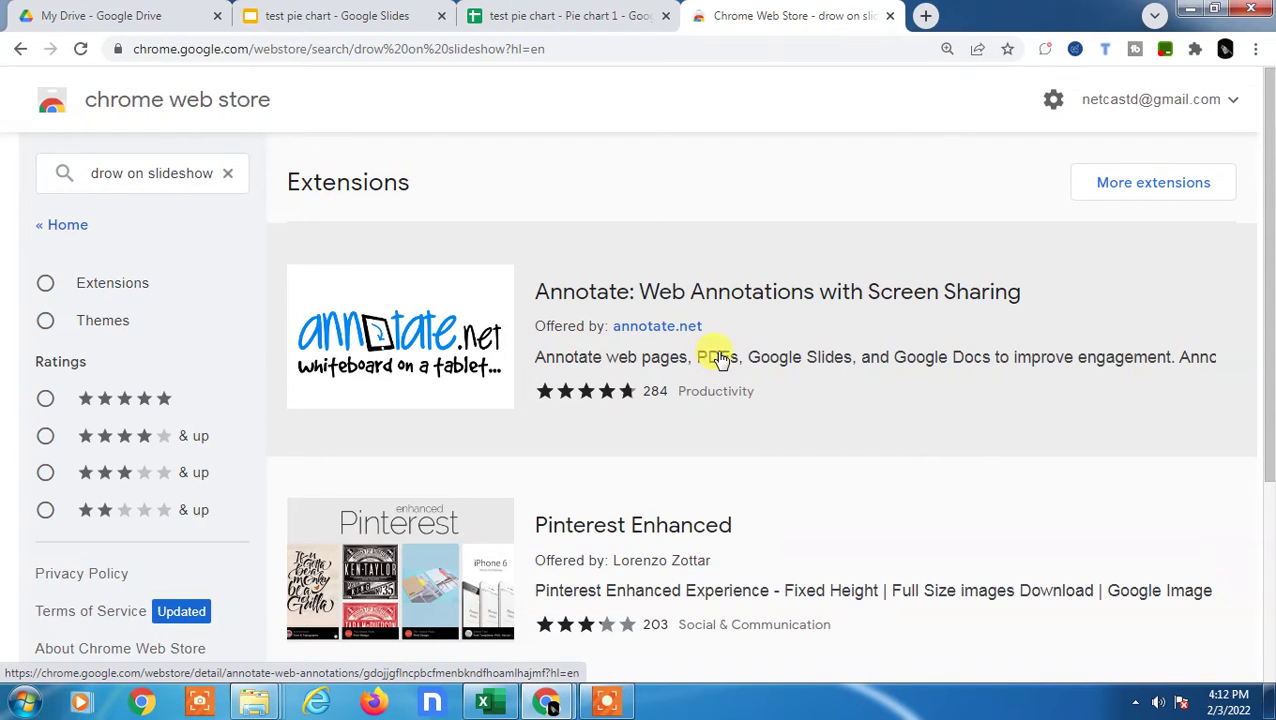
{"action": "scroll", "coordinate": [440, 350], "scroll_direction": "down", "scroll_amount": 1}
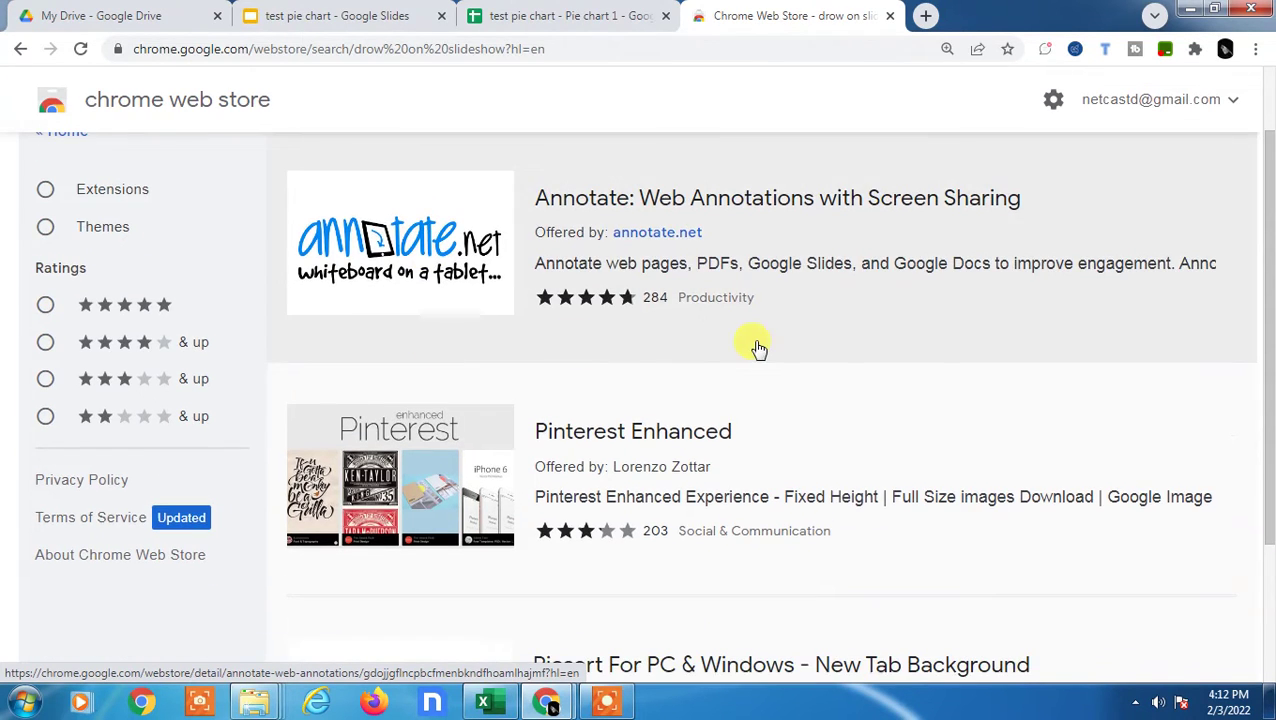
{"action": "scroll", "coordinate": [759, 348], "scroll_direction": "up", "scroll_amount": 1}
Step: Open the Annotate: Web Annotations extension and add it to Chrome
{"action": "left_click", "coordinate": [812, 322]}
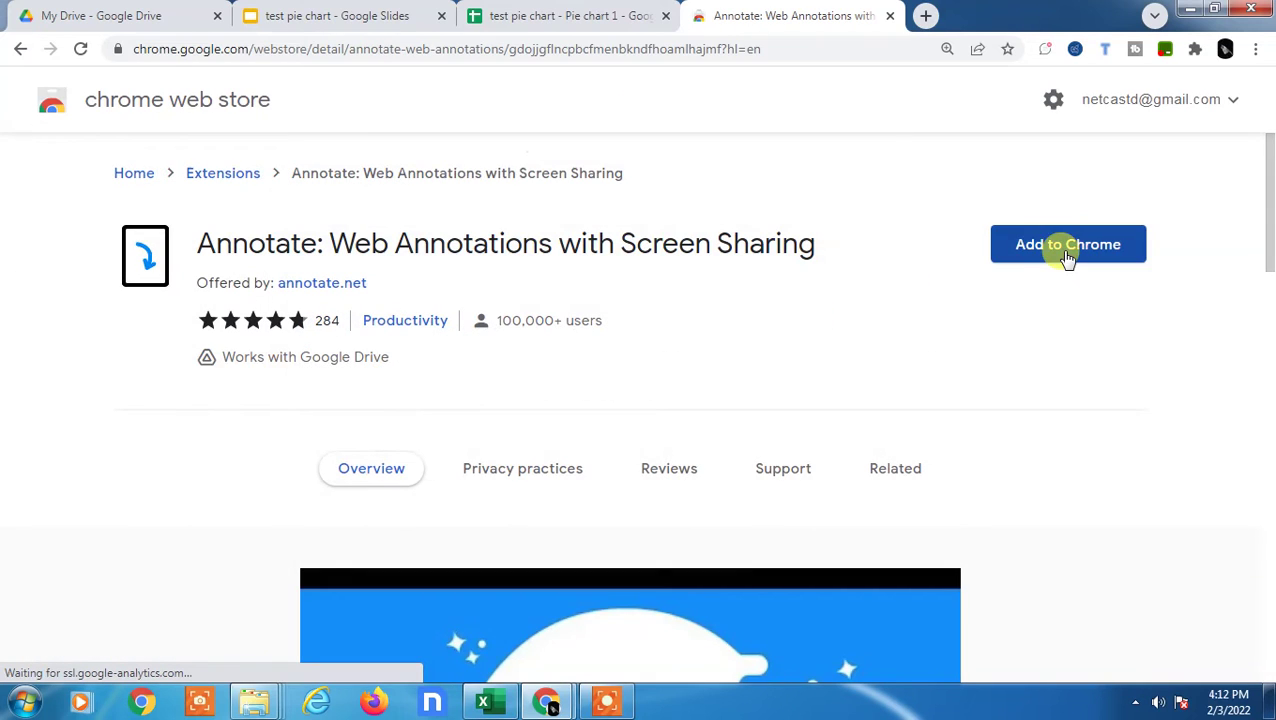
{"action": "left_click", "coordinate": [1068, 250]}
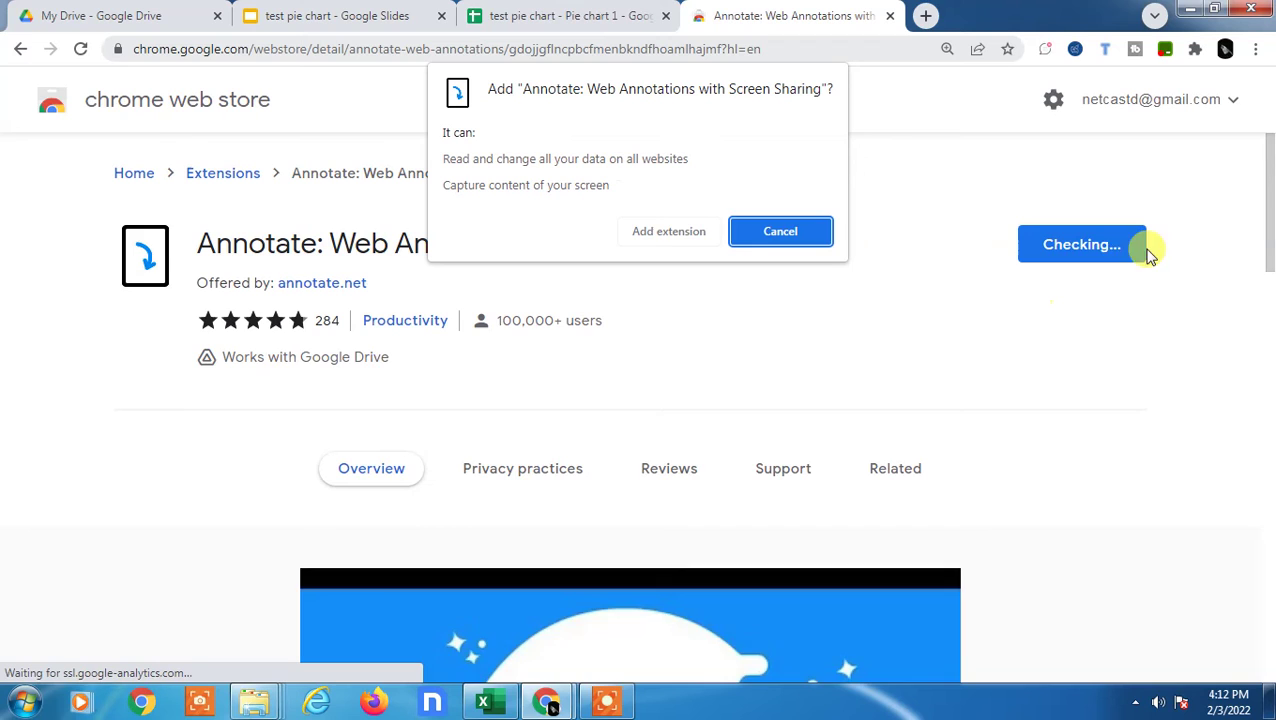
{"action": "left_click", "coordinate": [668, 229]}
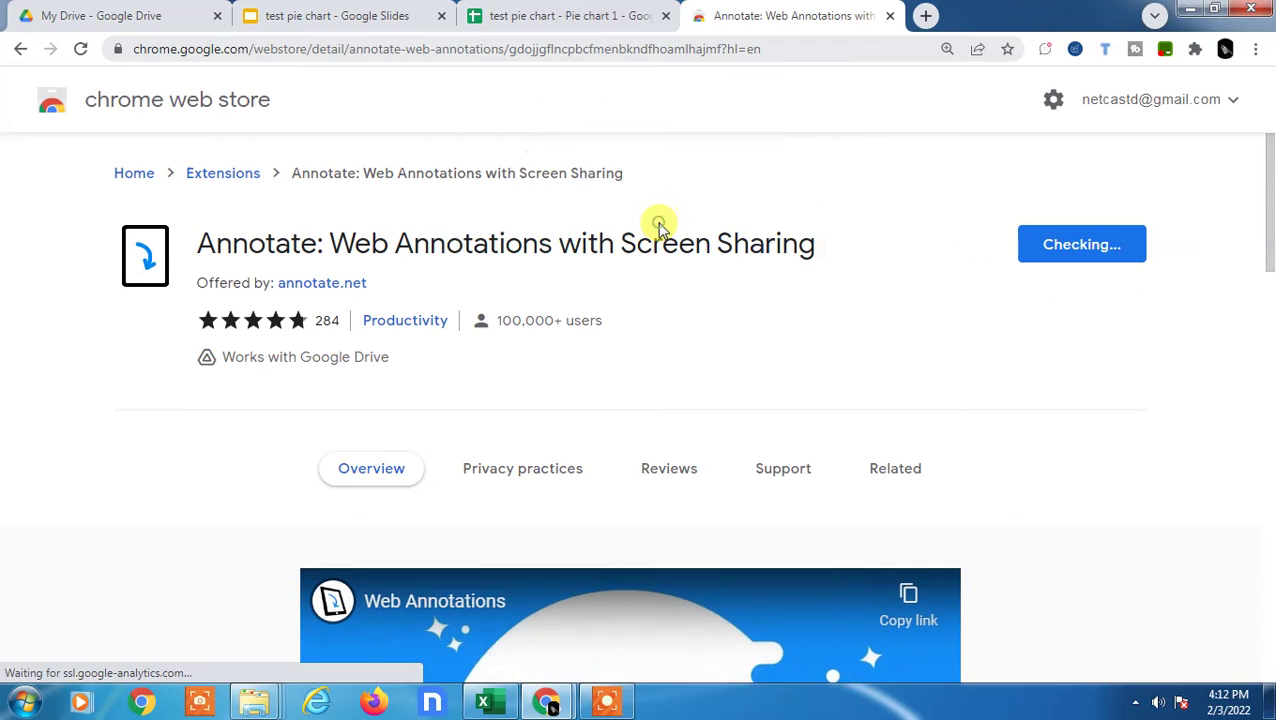
Step: Check the installed extensions list in Slides and Annotate's installation status in the store
{"action": "left_click", "coordinate": [325, 12]}
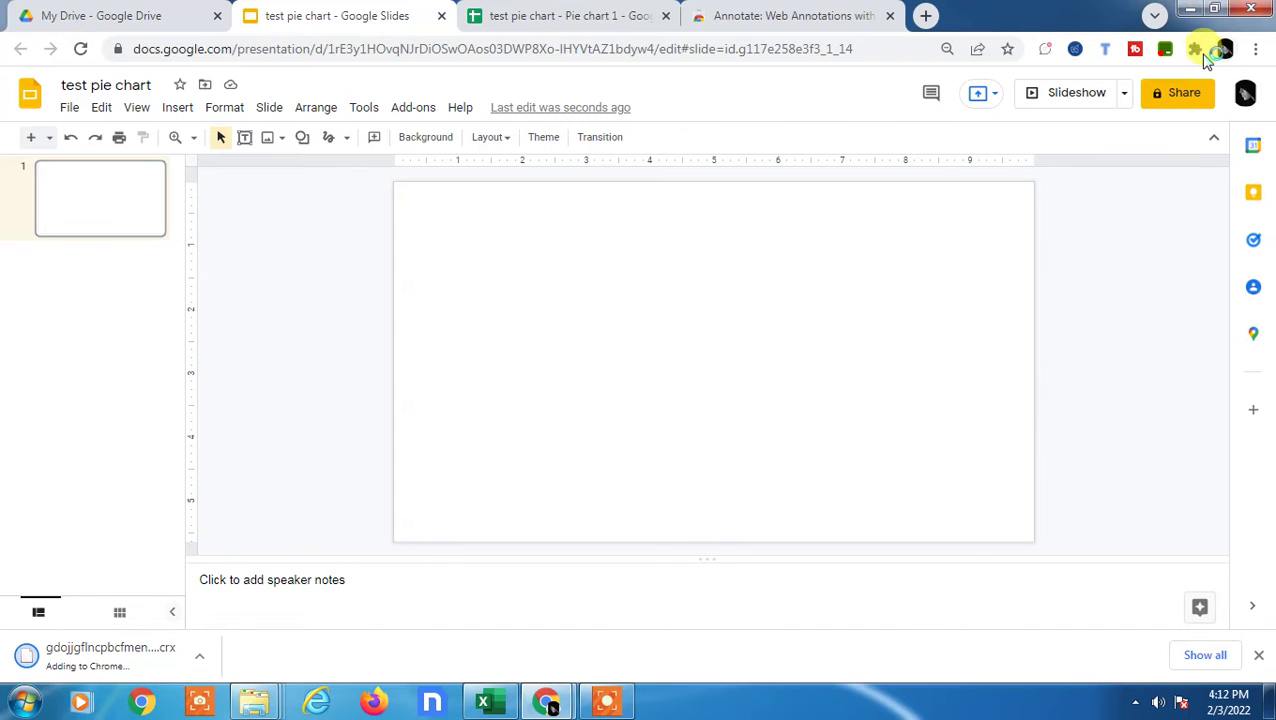
{"action": "left_click", "coordinate": [1196, 50]}
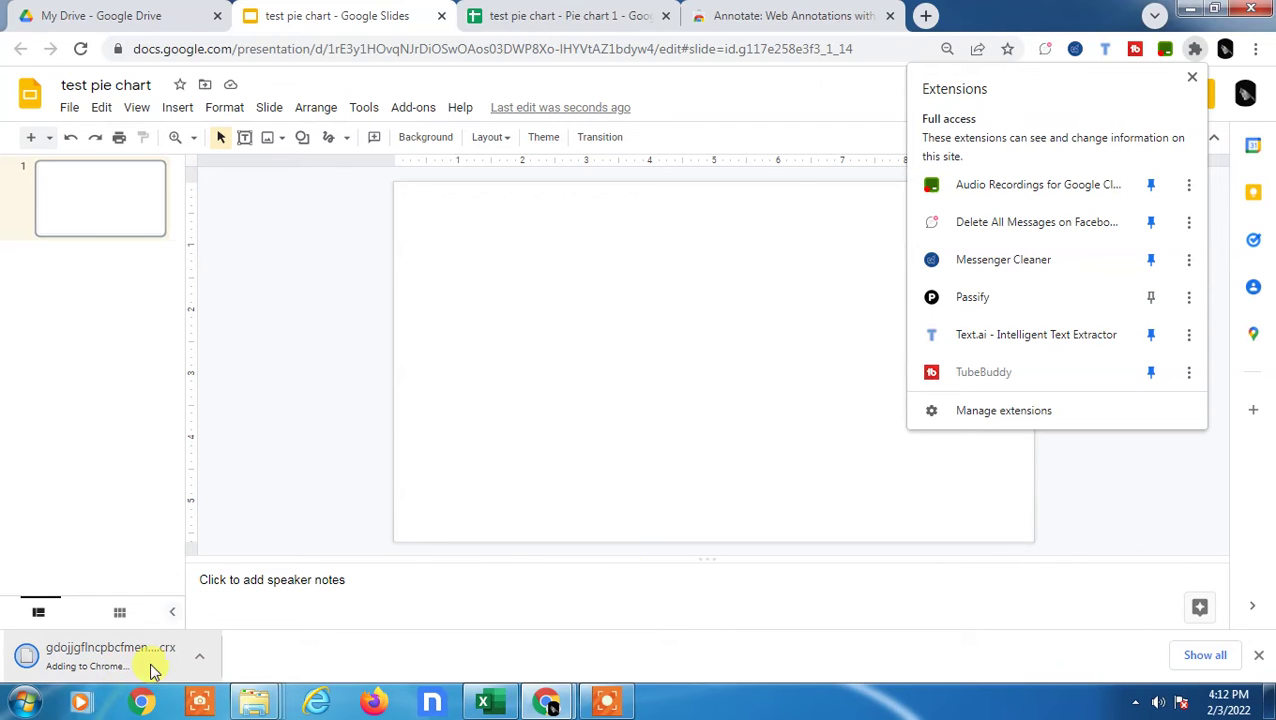
{"action": "left_click", "coordinate": [1143, 465]}
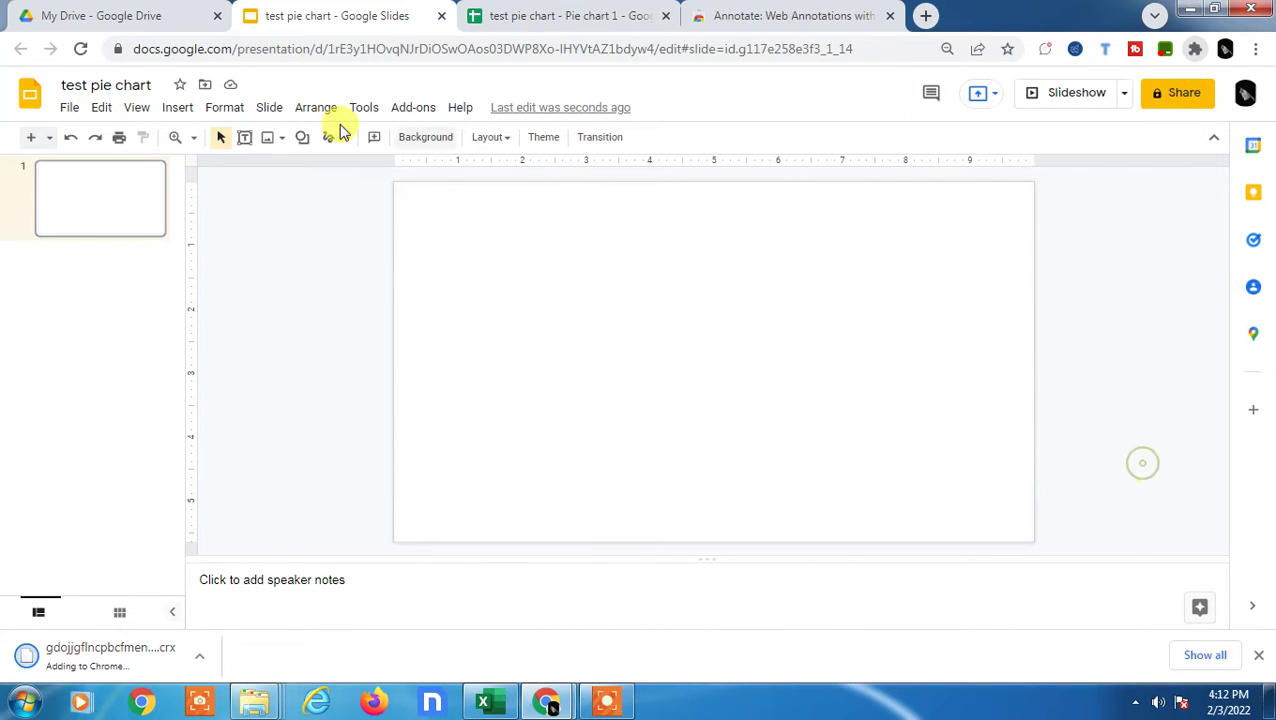
{"action": "left_click", "coordinate": [813, 12]}
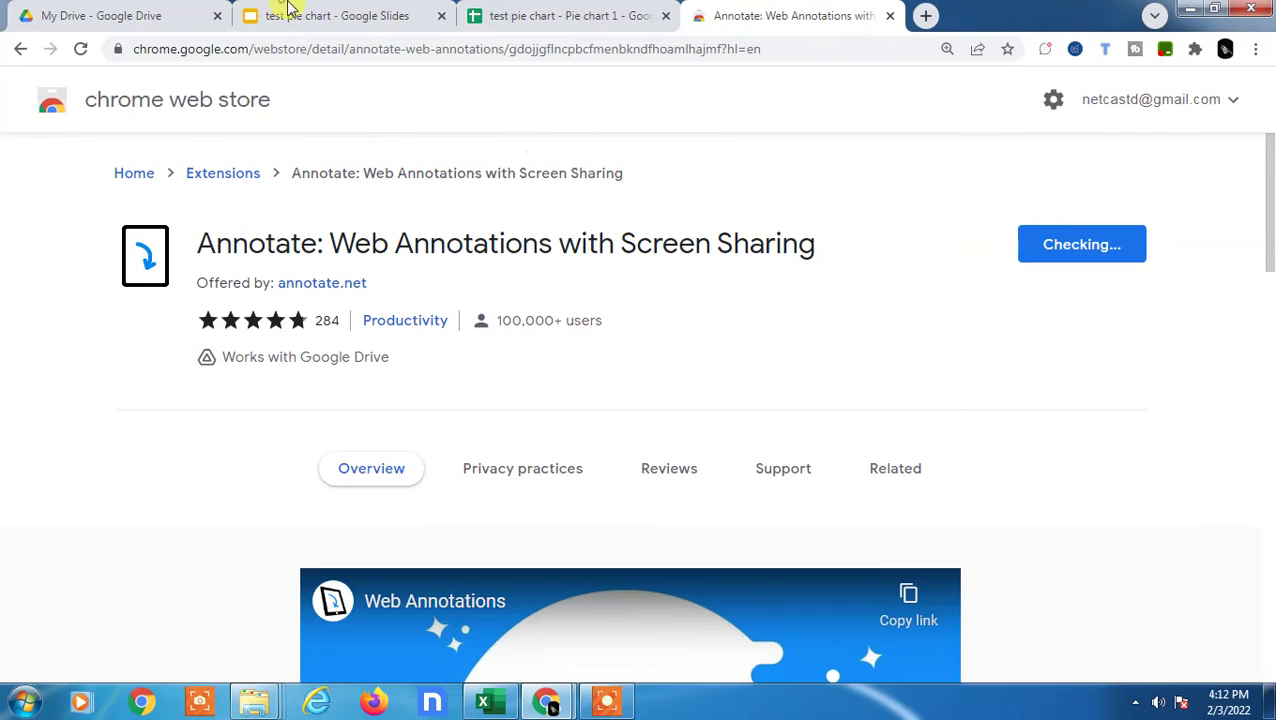
Step: Pin Annotate in the Extensions menu, reload the presentation, and return to its store page
{"action": "left_click", "coordinate": [288, 12]}
{"action": "left_click", "coordinate": [1195, 49]}
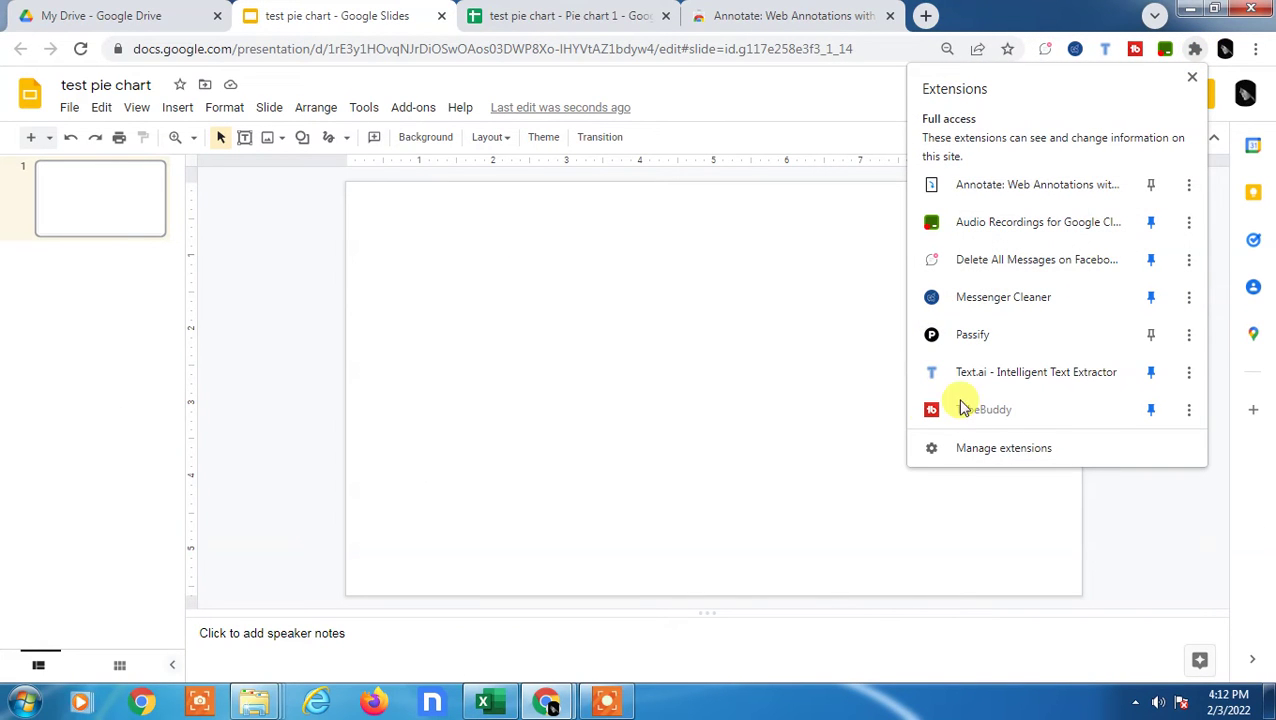
{"action": "left_click", "coordinate": [1150, 186]}
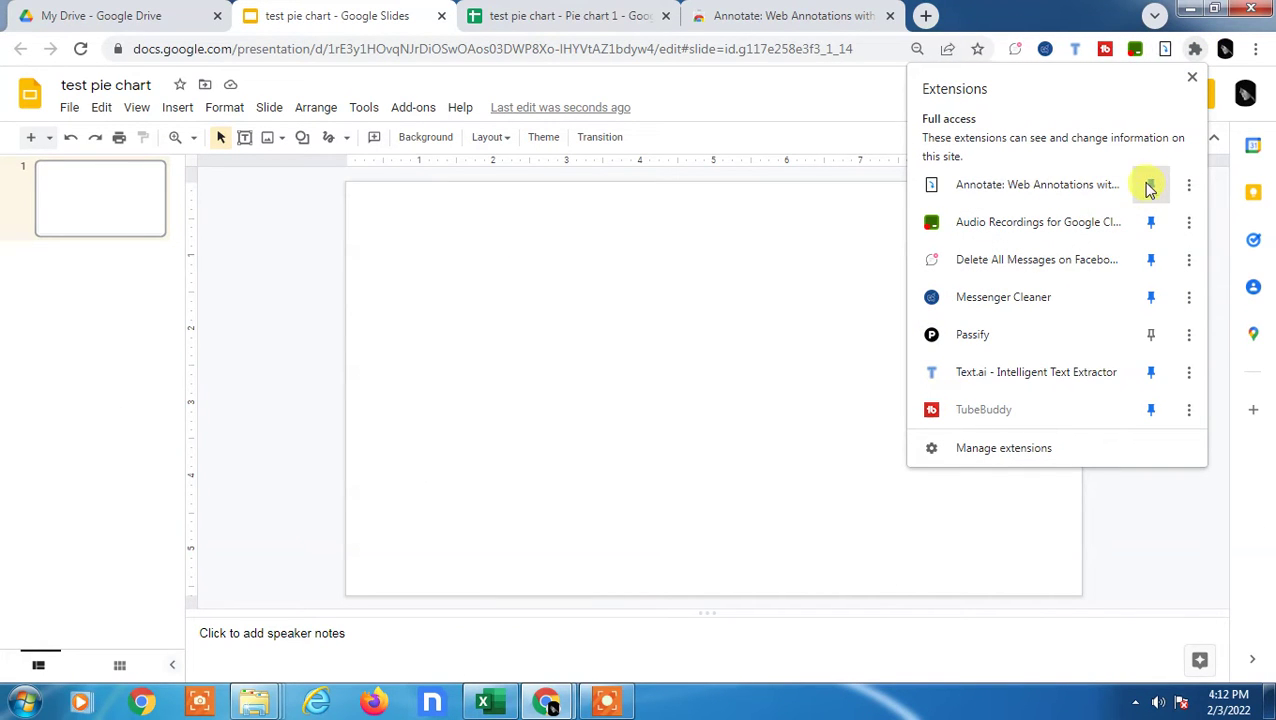
{"action": "left_click", "coordinate": [80, 48]}
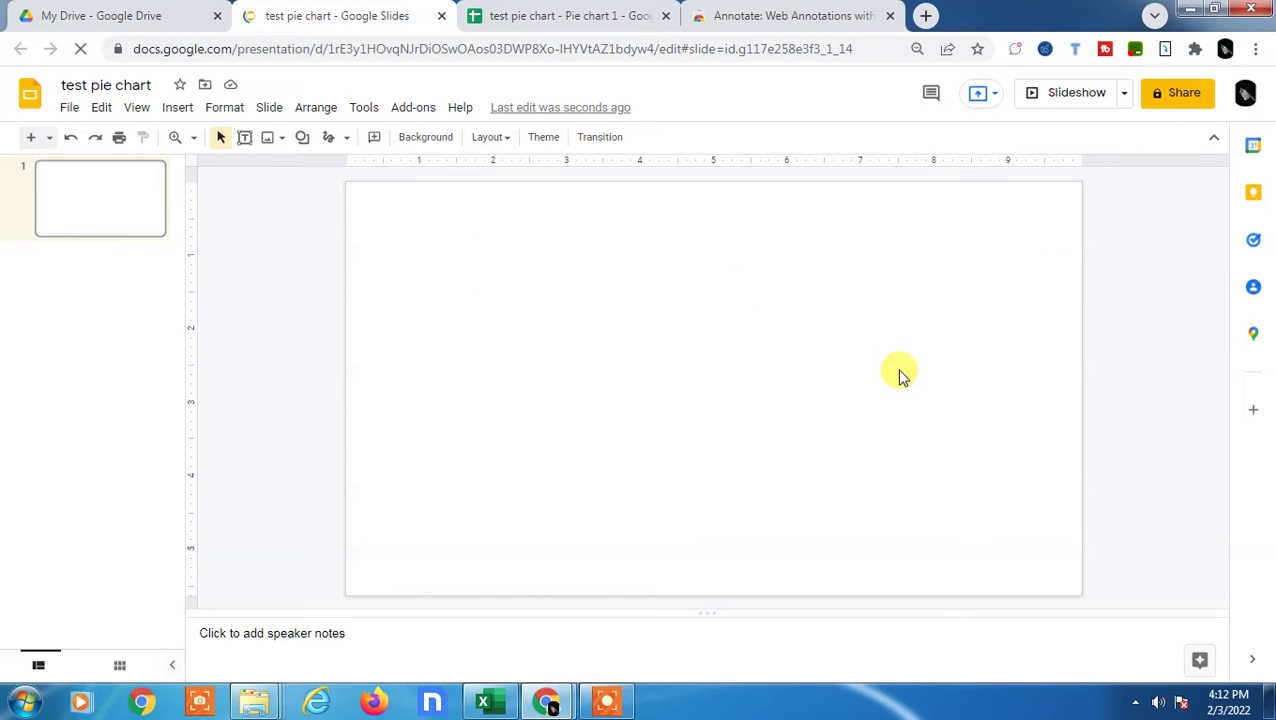
{"action": "left_click", "coordinate": [775, 15]}
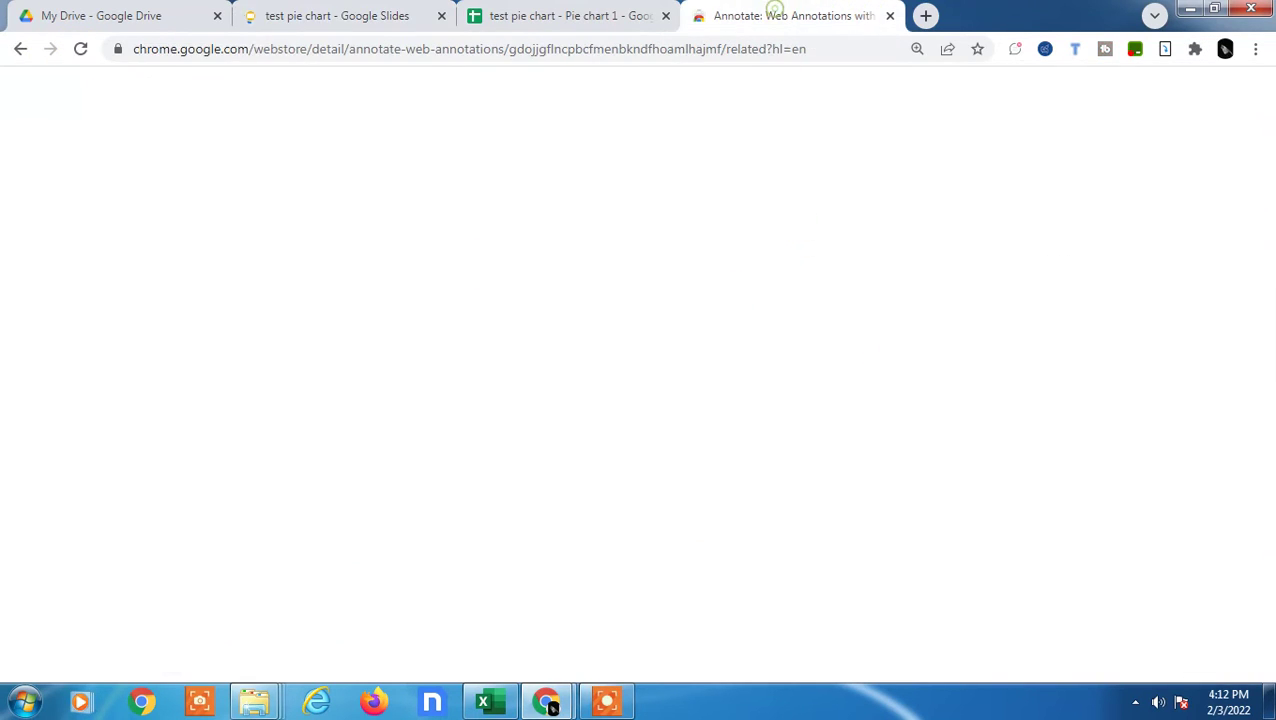
Step: Go back in the store, then choose Free Registration from Annotate's toolbar icon in Slides
{"action": "left_click", "coordinate": [18, 50]}
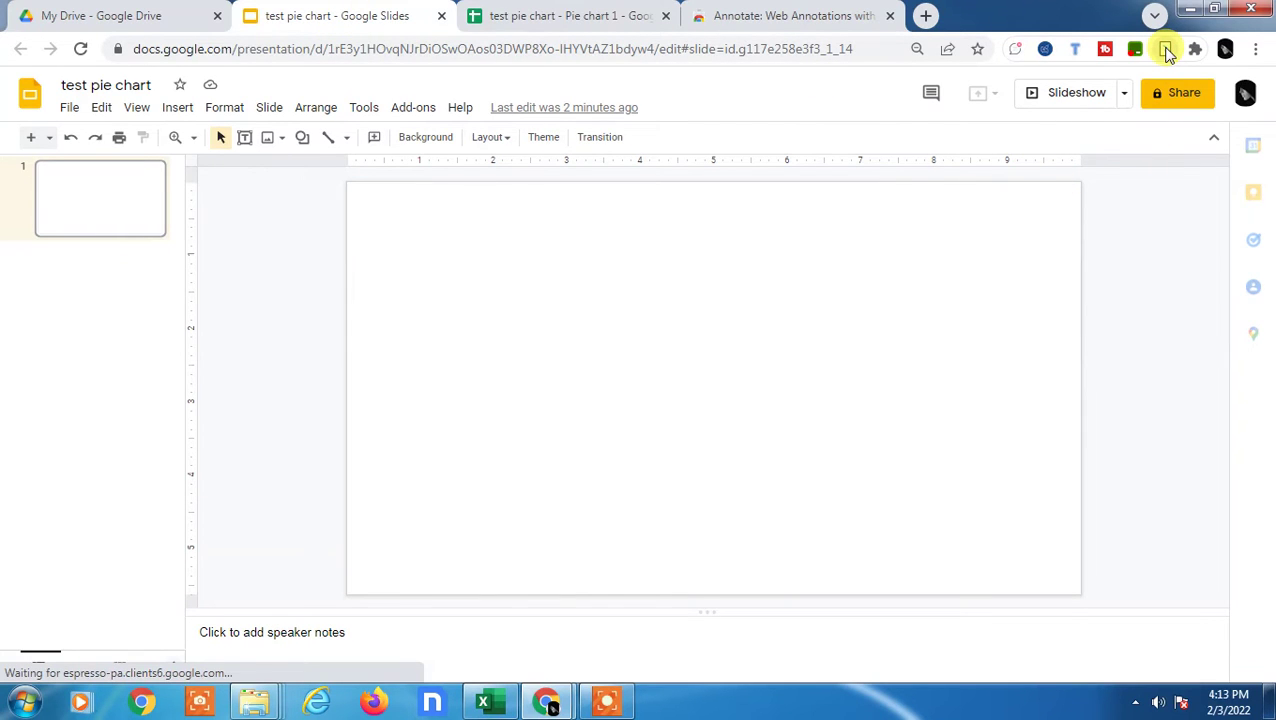
{"action": "left_click", "coordinate": [1166, 50]}
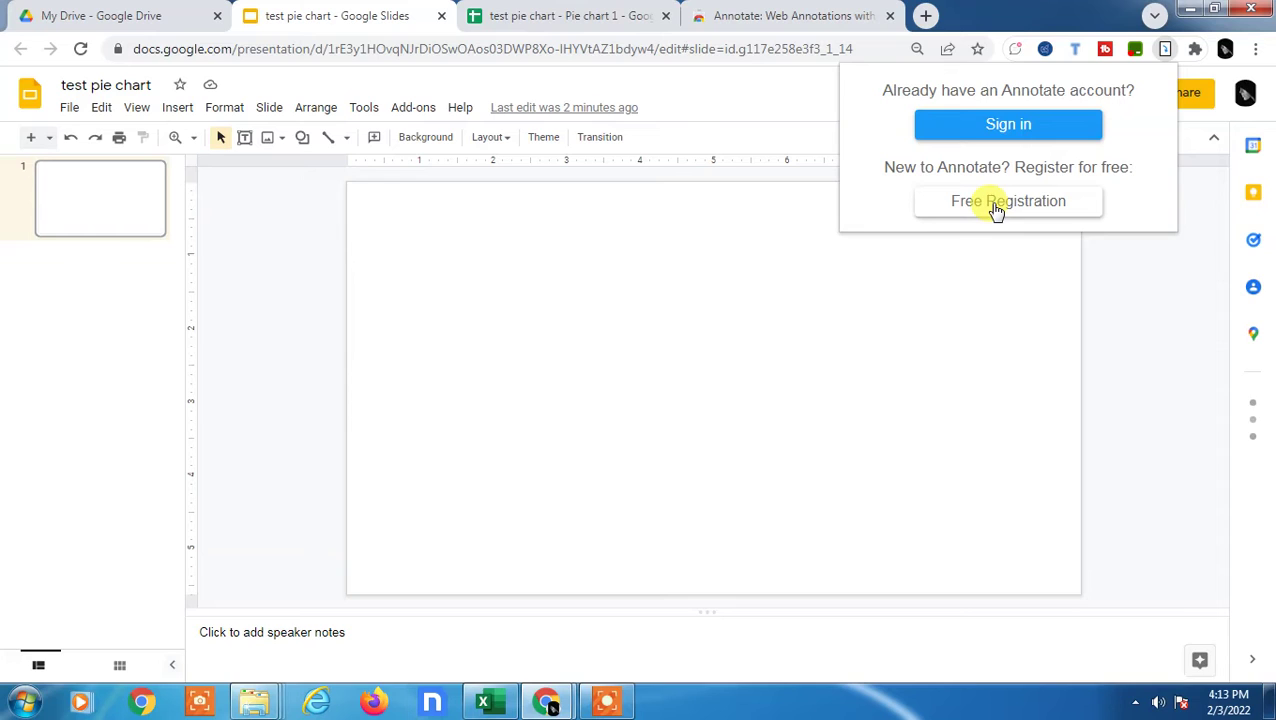
{"action": "left_click", "coordinate": [1176, 285]}
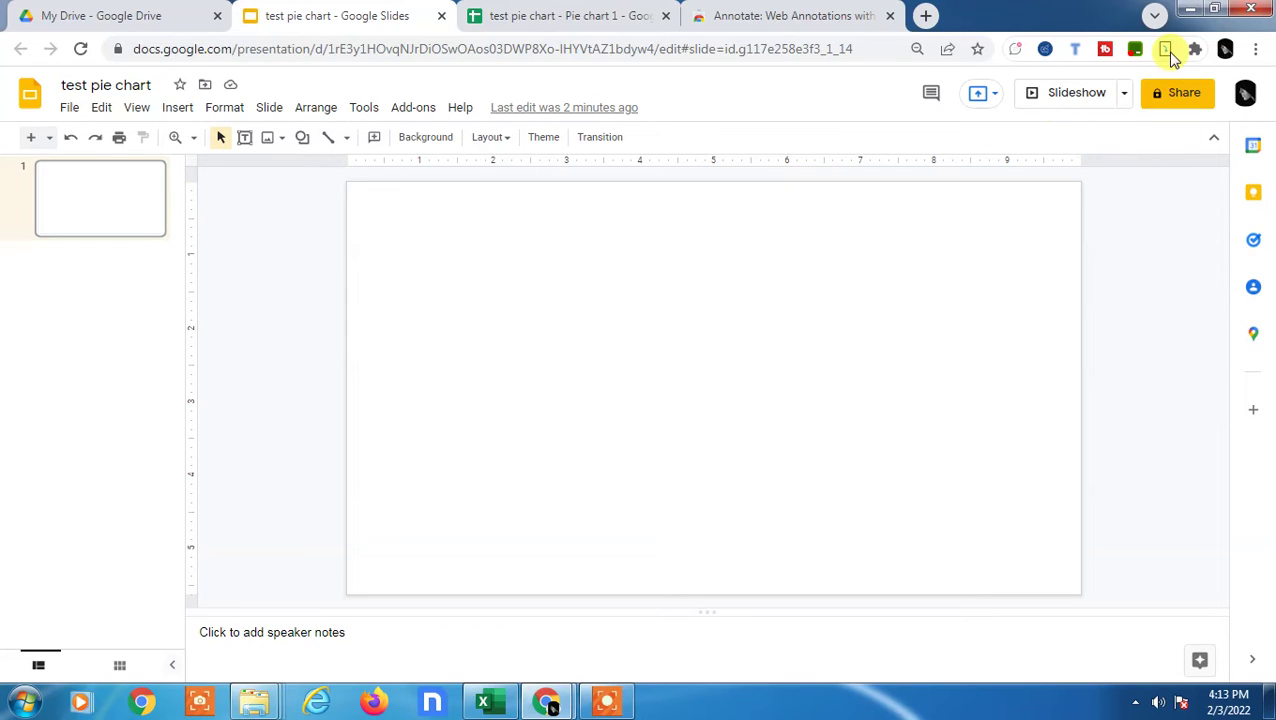
{"action": "left_click", "coordinate": [1168, 51]}
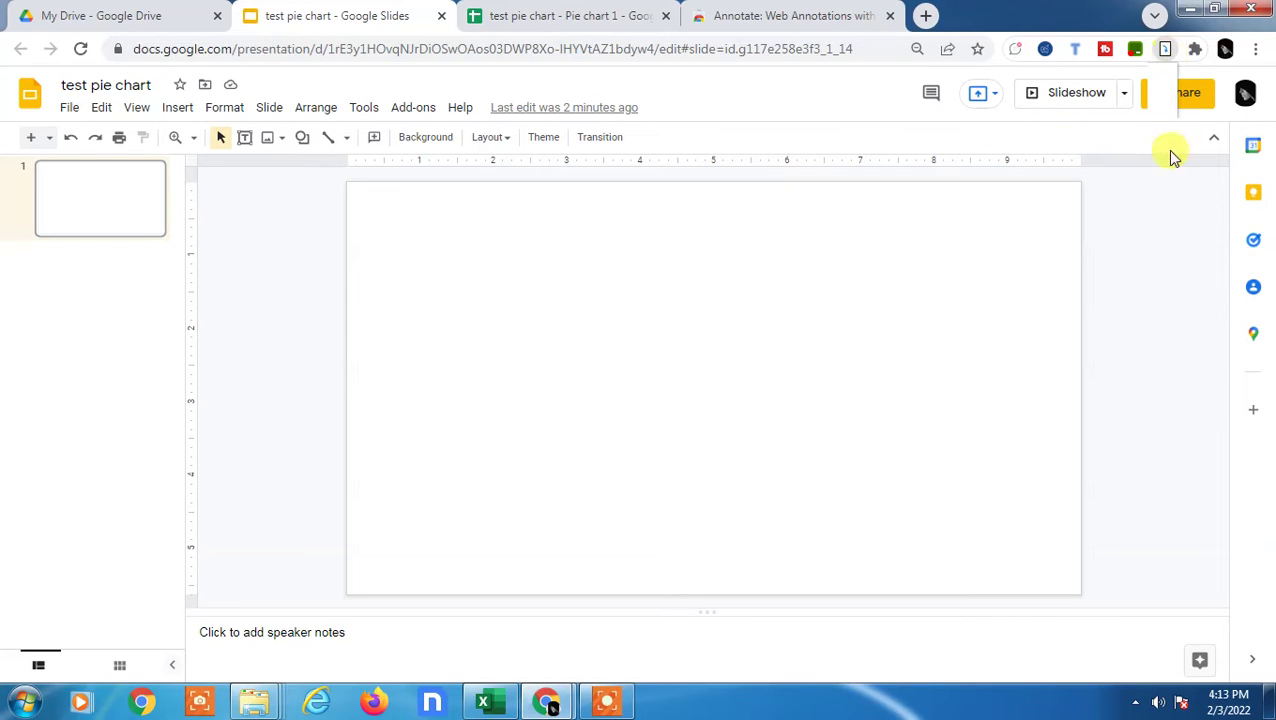
{"action": "left_click", "coordinate": [1165, 52]}
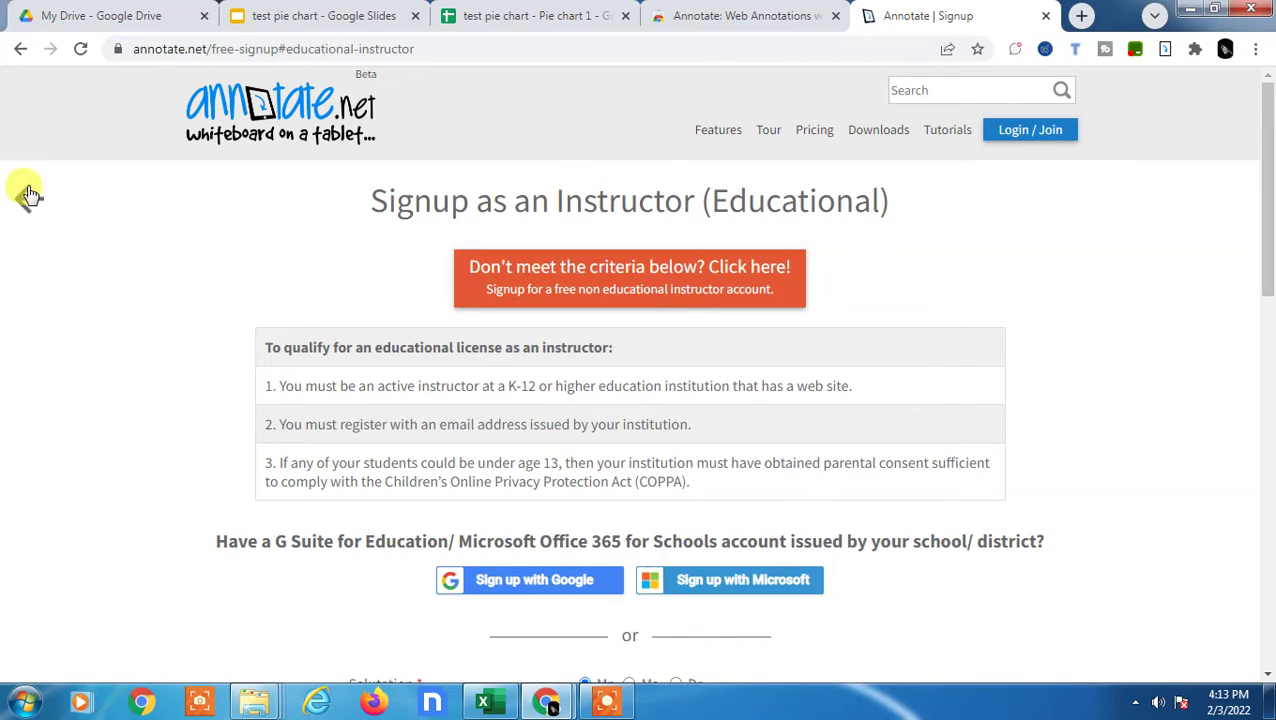
Step: Try the educational instructor signup with Google, choosing the account and allowing Annotate access
{"action": "left_click", "coordinate": [25, 196]}
{"action": "left_click", "coordinate": [592, 292]}
{"action": "scroll", "coordinate": [750, 295], "scroll_direction": "down", "scroll_amount": 2}
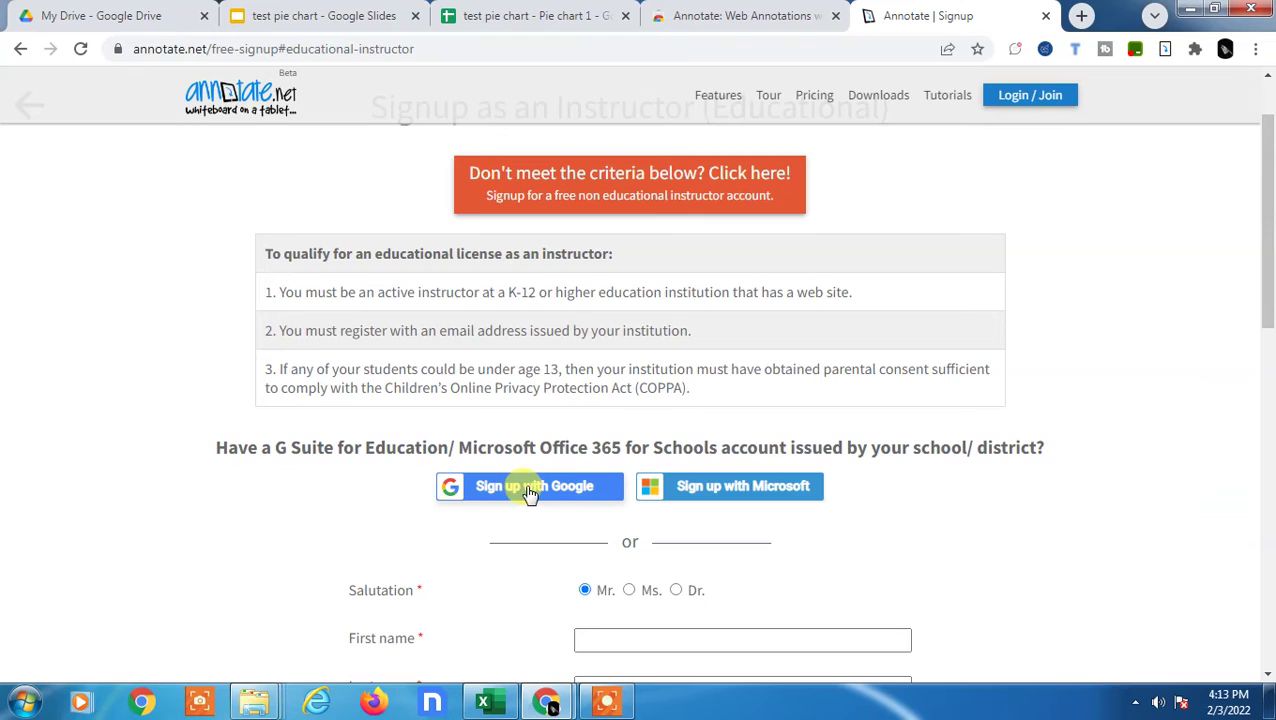
{"action": "left_click", "coordinate": [525, 490]}
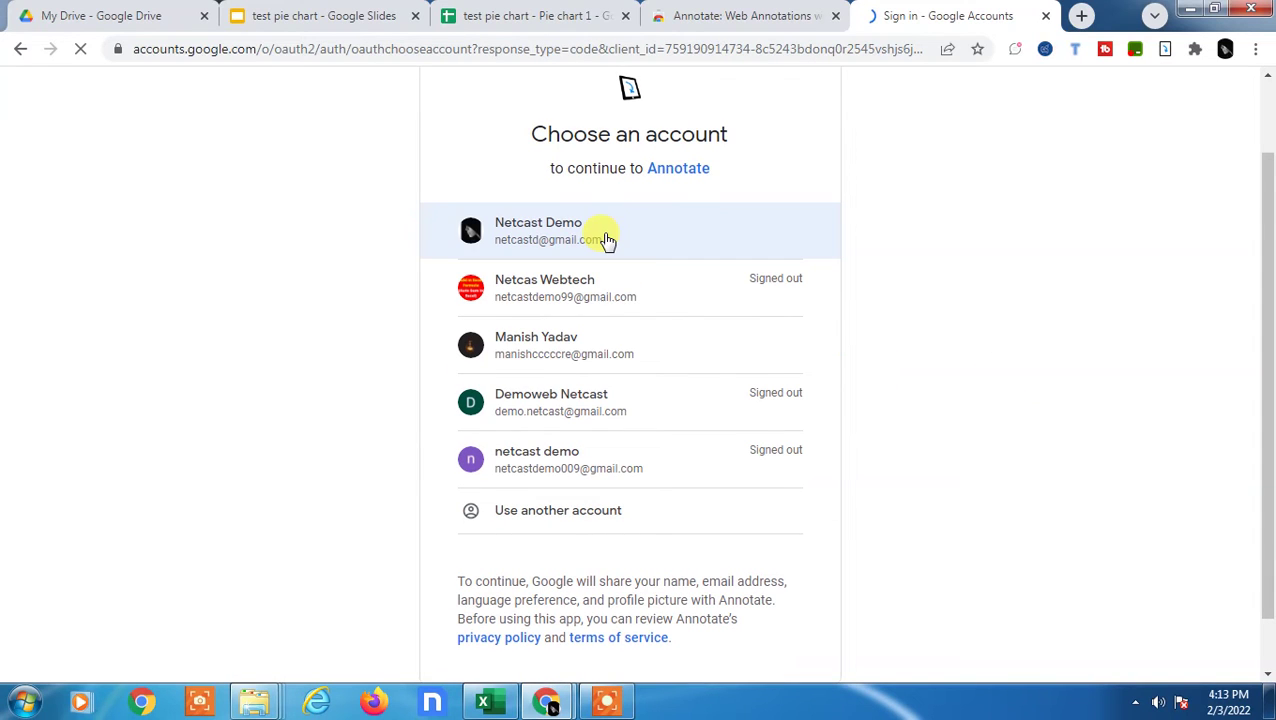
{"action": "left_click", "coordinate": [600, 241]}
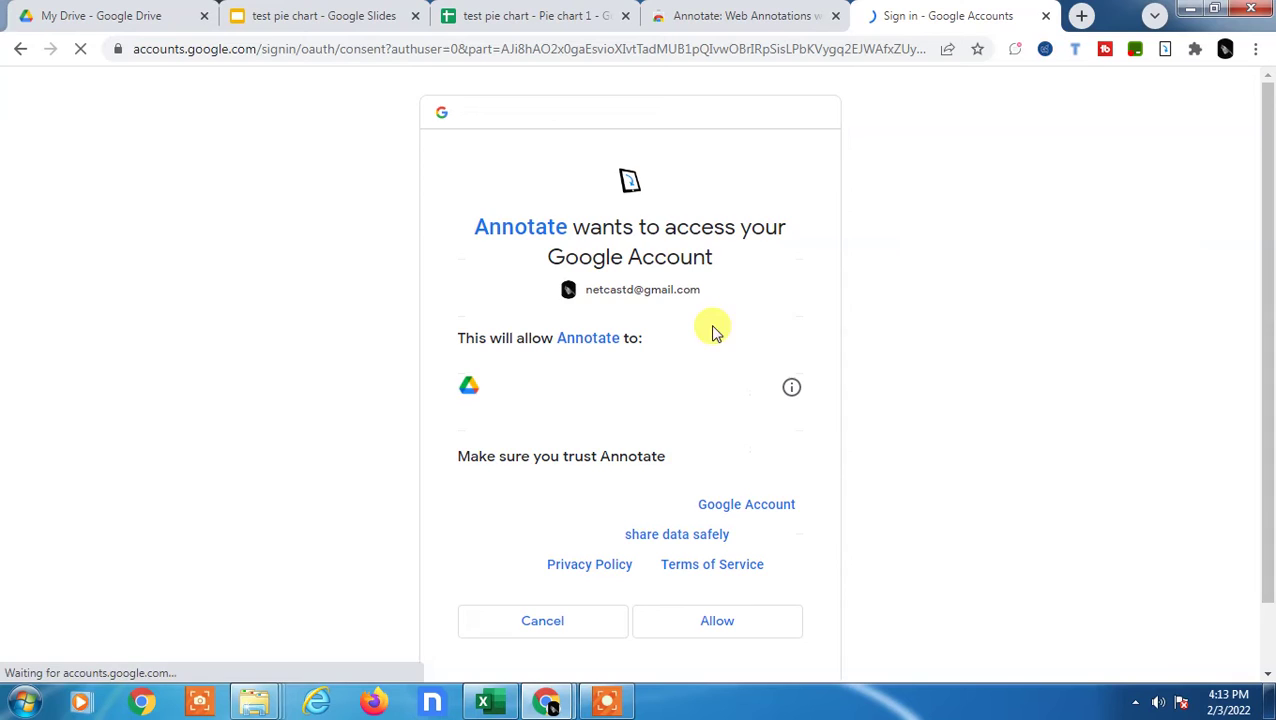
{"action": "left_click", "coordinate": [725, 550]}
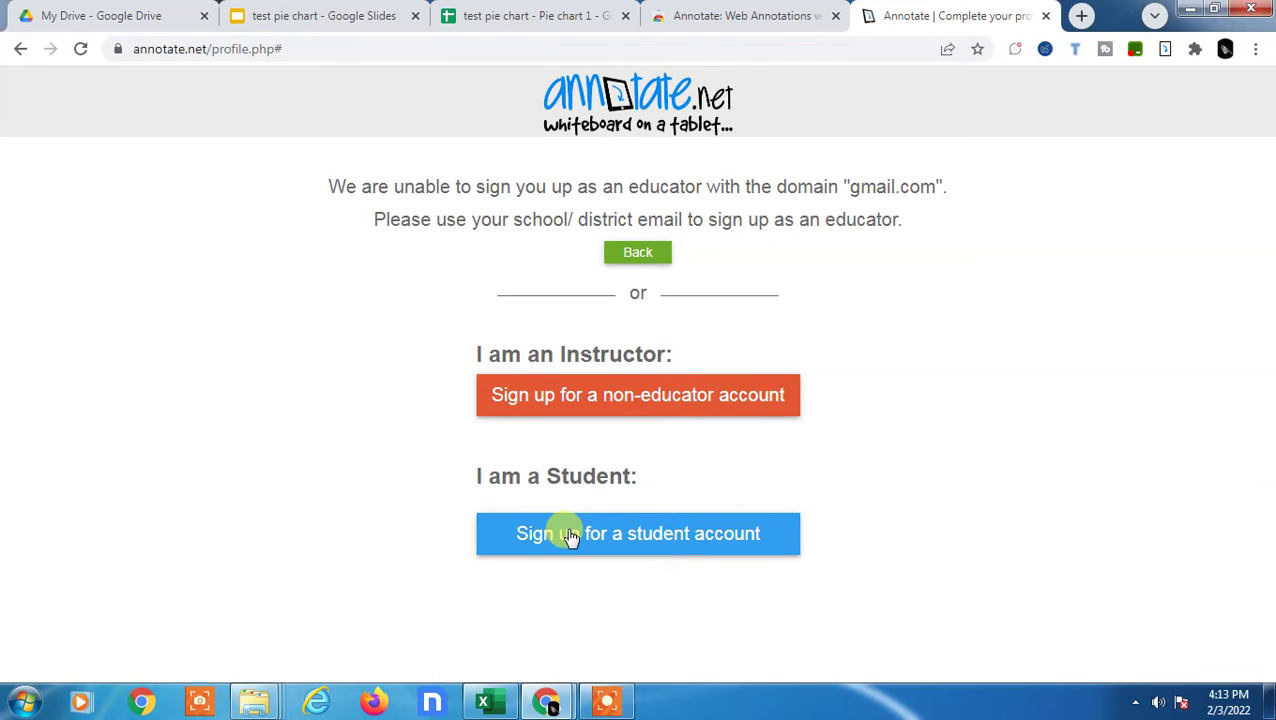
Step: Sign up as a non-educational instructor, accepting the agreements and entering birthdate June 1984
{"action": "left_click", "coordinate": [645, 396]}
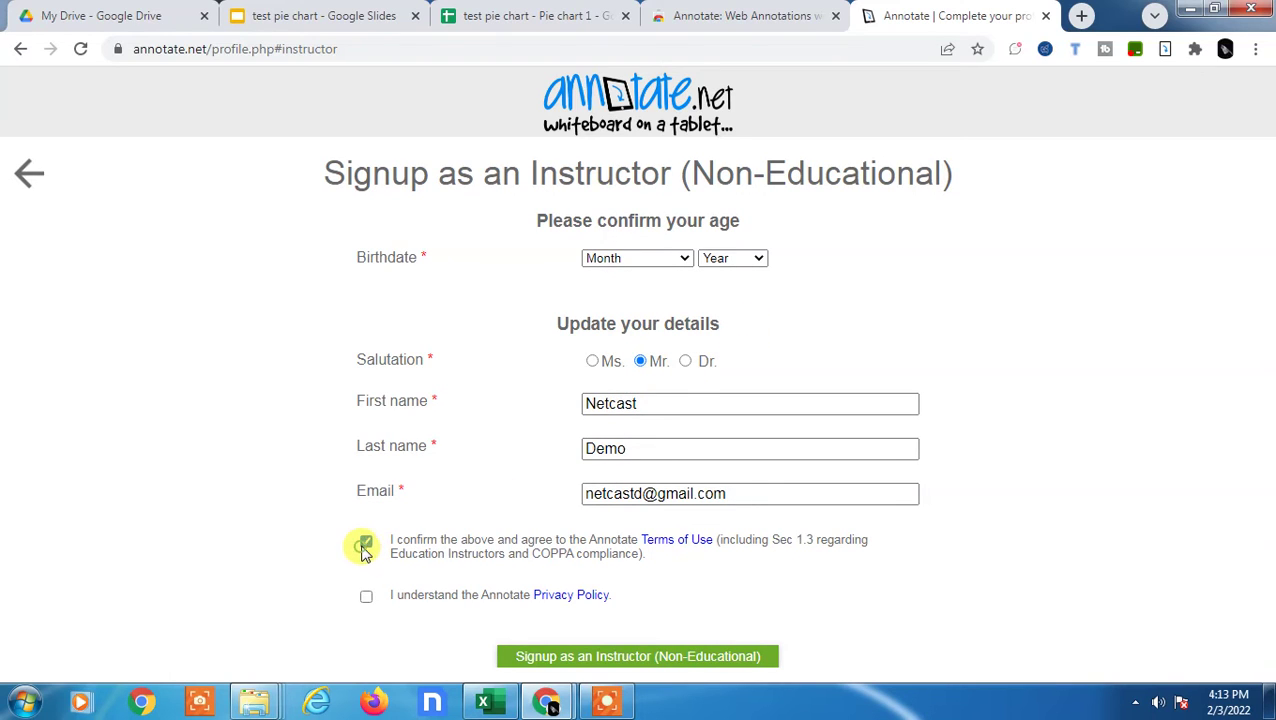
{"action": "left_click", "coordinate": [366, 596]}
{"action": "left_click", "coordinate": [680, 657]}
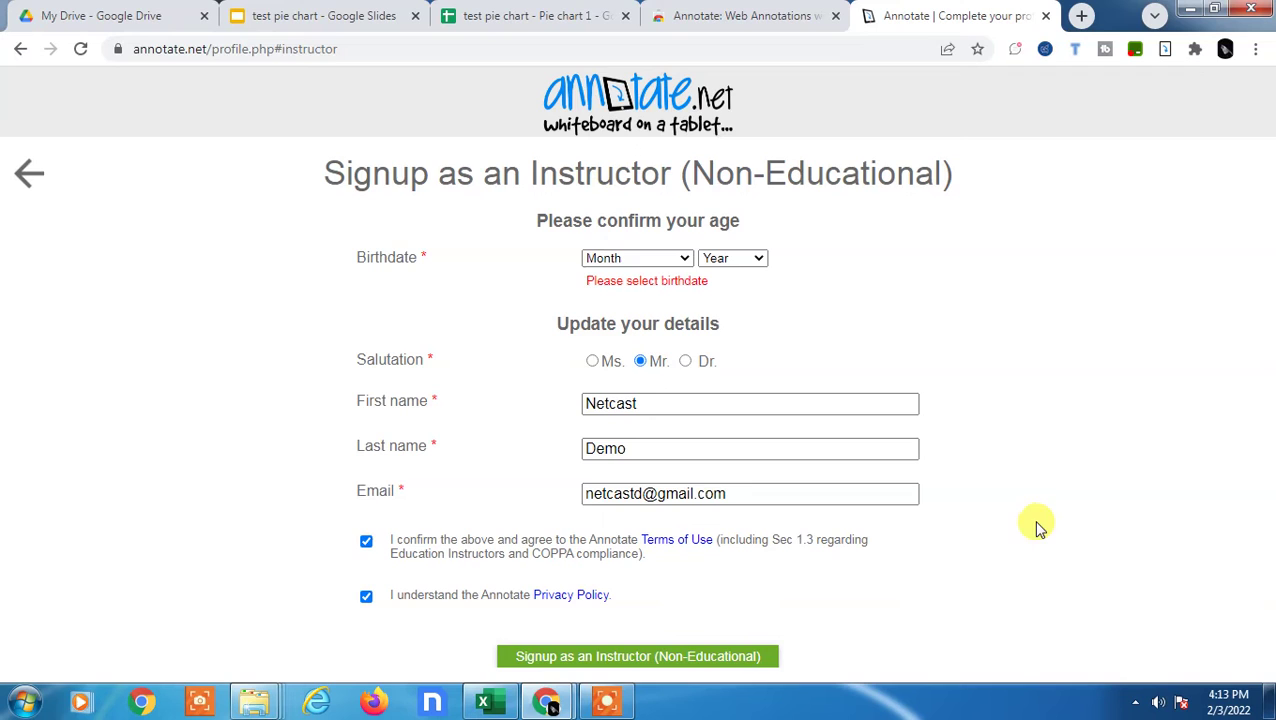
{"action": "left_click", "coordinate": [662, 260]}
{"action": "left_click", "coordinate": [615, 368]}
{"action": "left_click", "coordinate": [733, 258]}
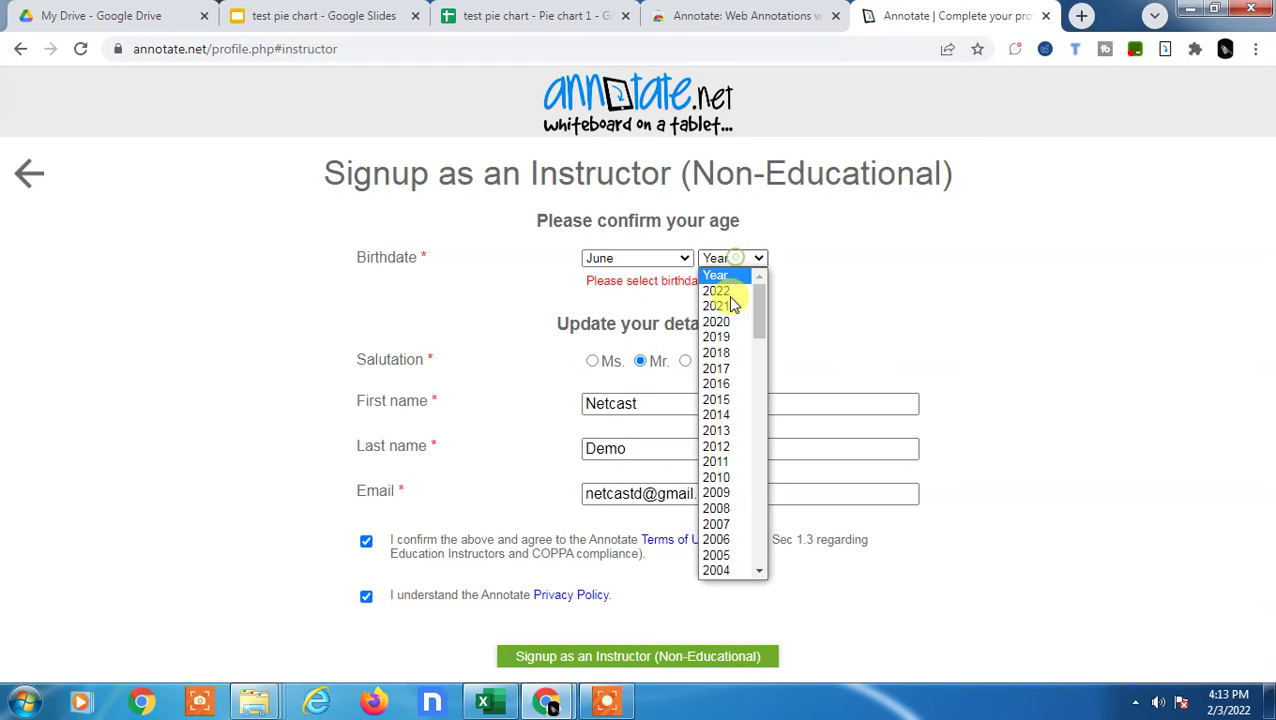
{"action": "scroll", "coordinate": [730, 450], "scroll_direction": "down", "scroll_amount": 10}
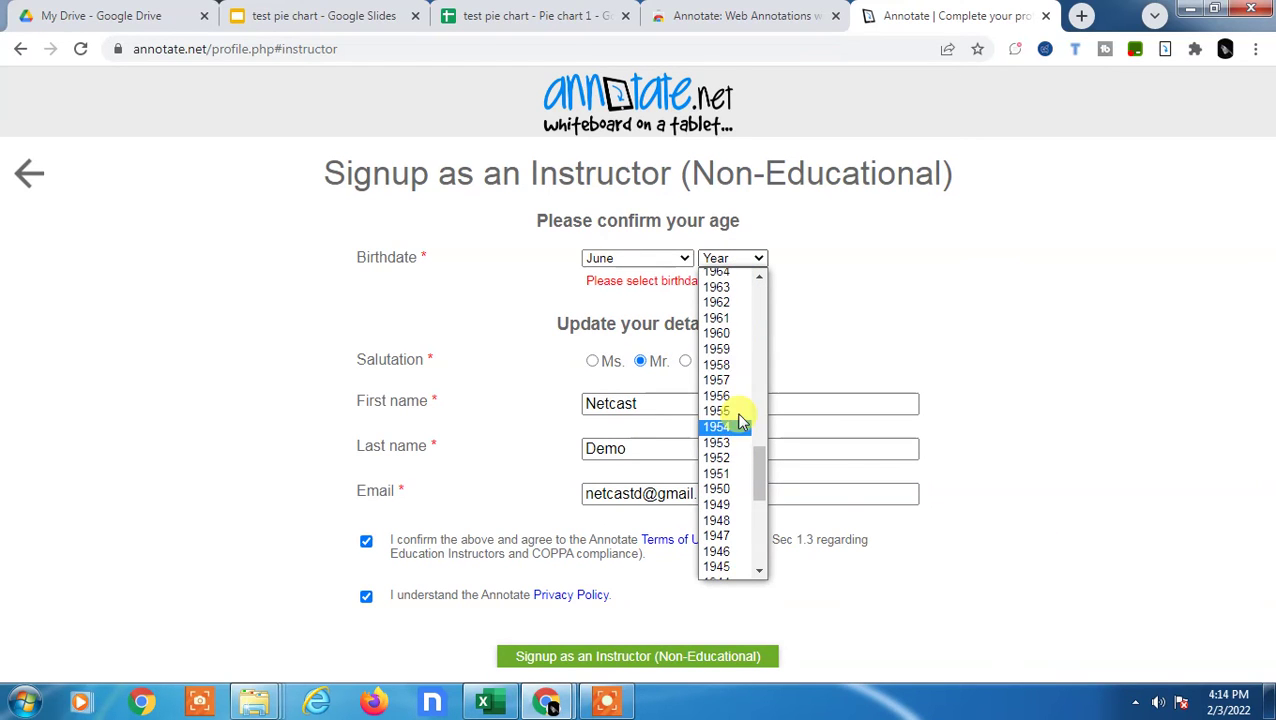
{"action": "scroll", "coordinate": [740, 422], "scroll_direction": "up", "scroll_amount": 4}
{"action": "left_click", "coordinate": [735, 327]}
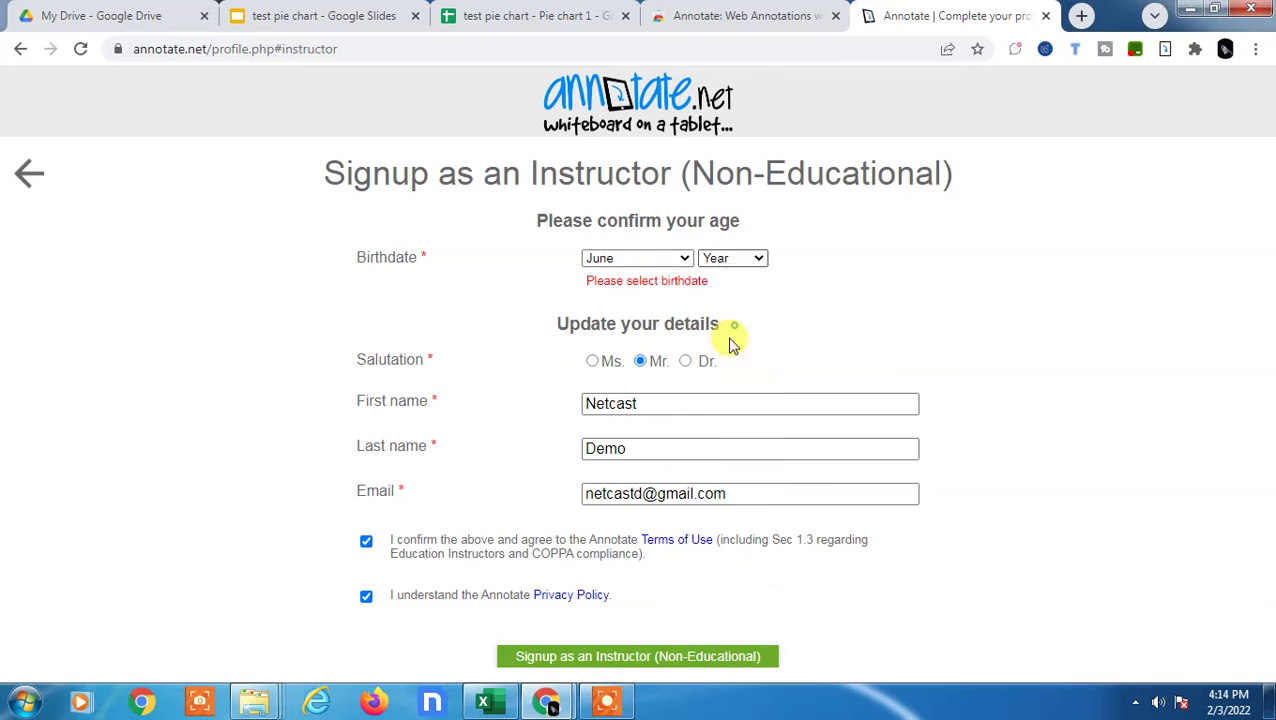
{"action": "left_click", "coordinate": [614, 662]}
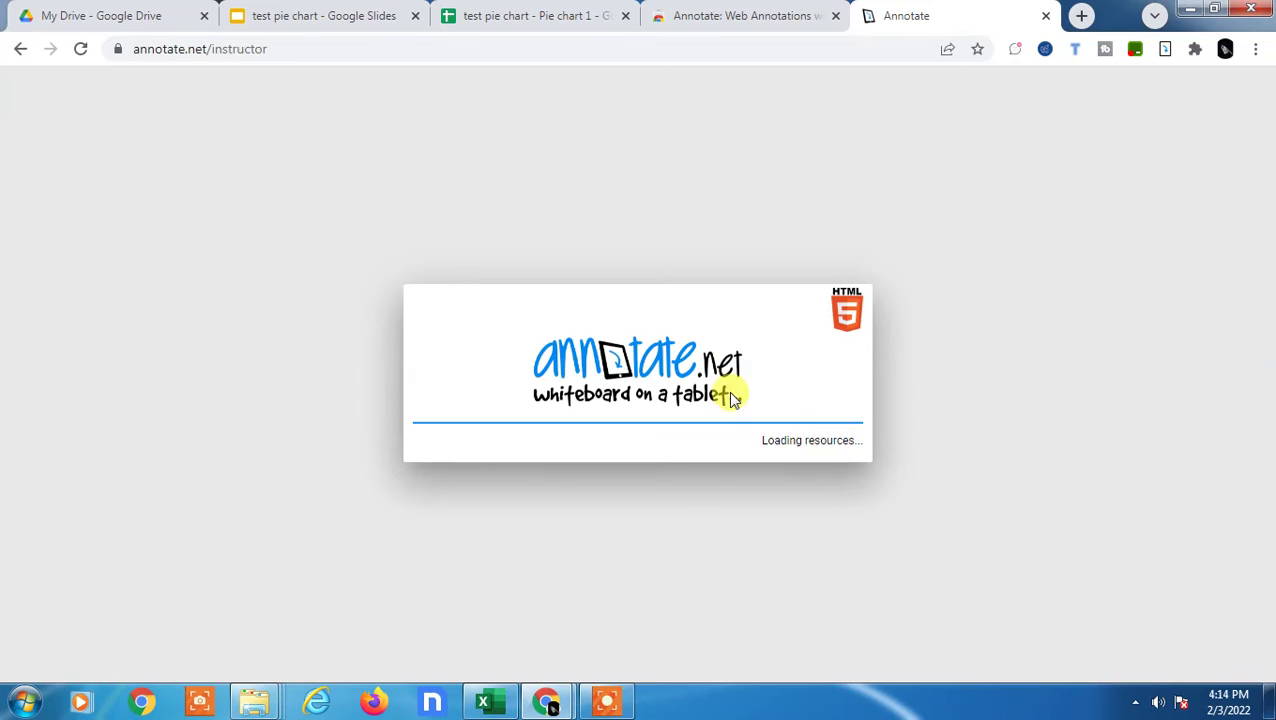
Step: Turn on the Show toolbar toggle in the Annotate extension menu over the slide
{"action": "left_click", "coordinate": [313, 14]}
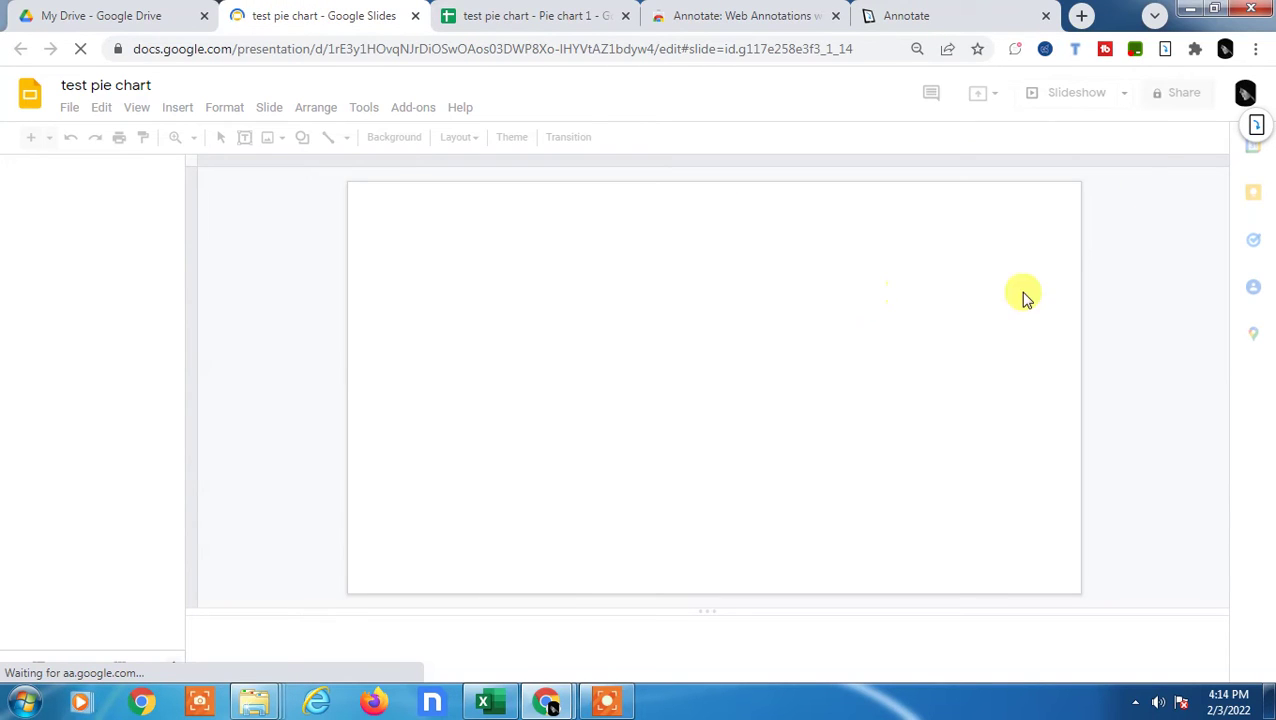
{"action": "left_click", "coordinate": [1165, 50]}
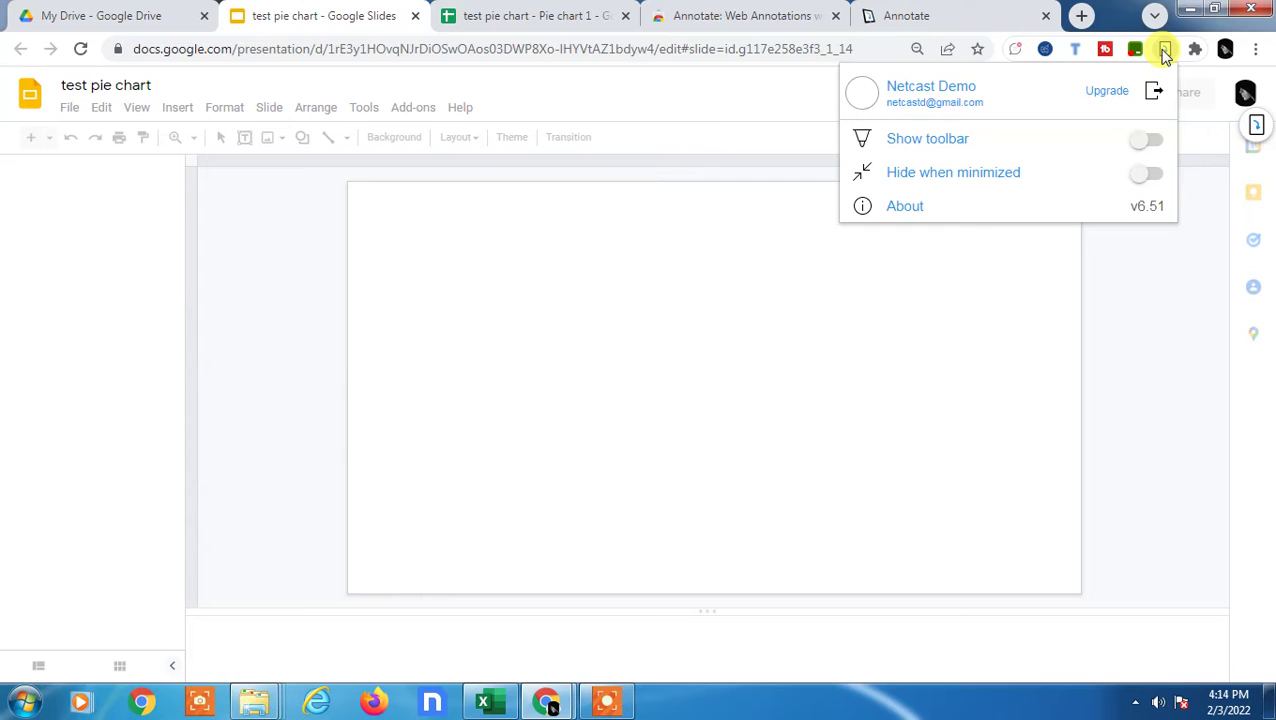
{"action": "left_click", "coordinate": [1137, 146]}
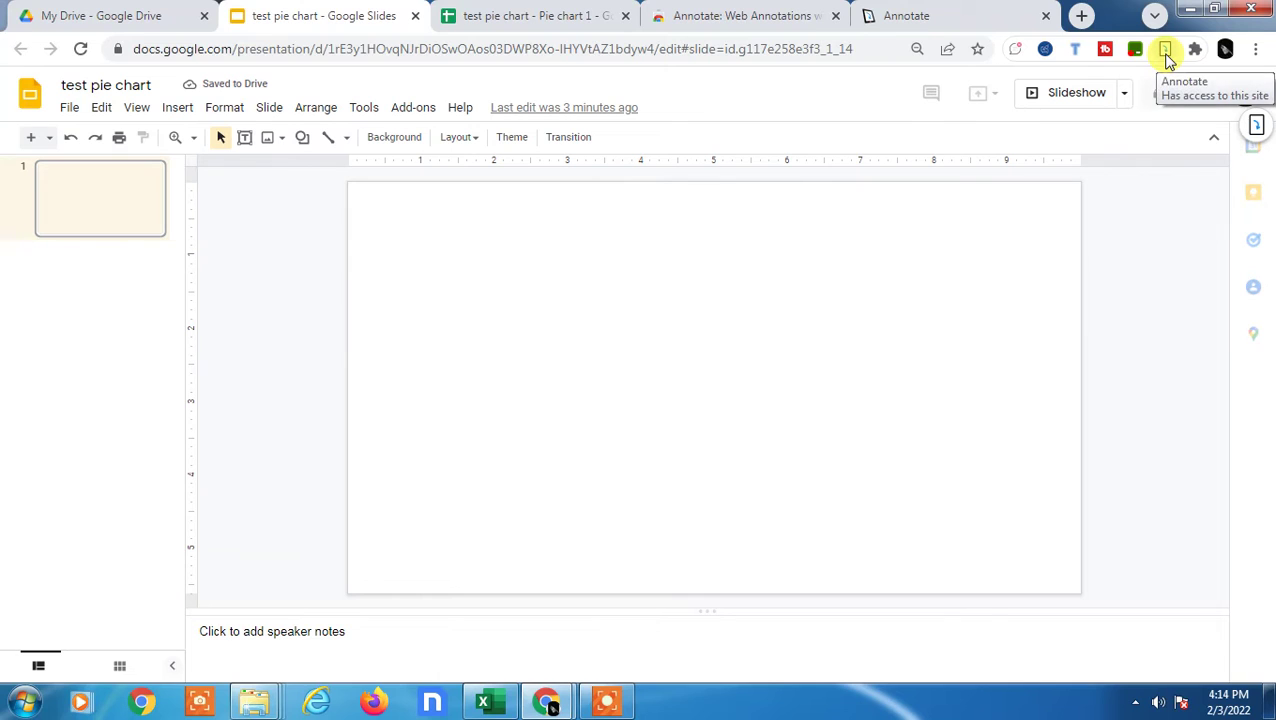
{"action": "left_click", "coordinate": [1166, 52]}
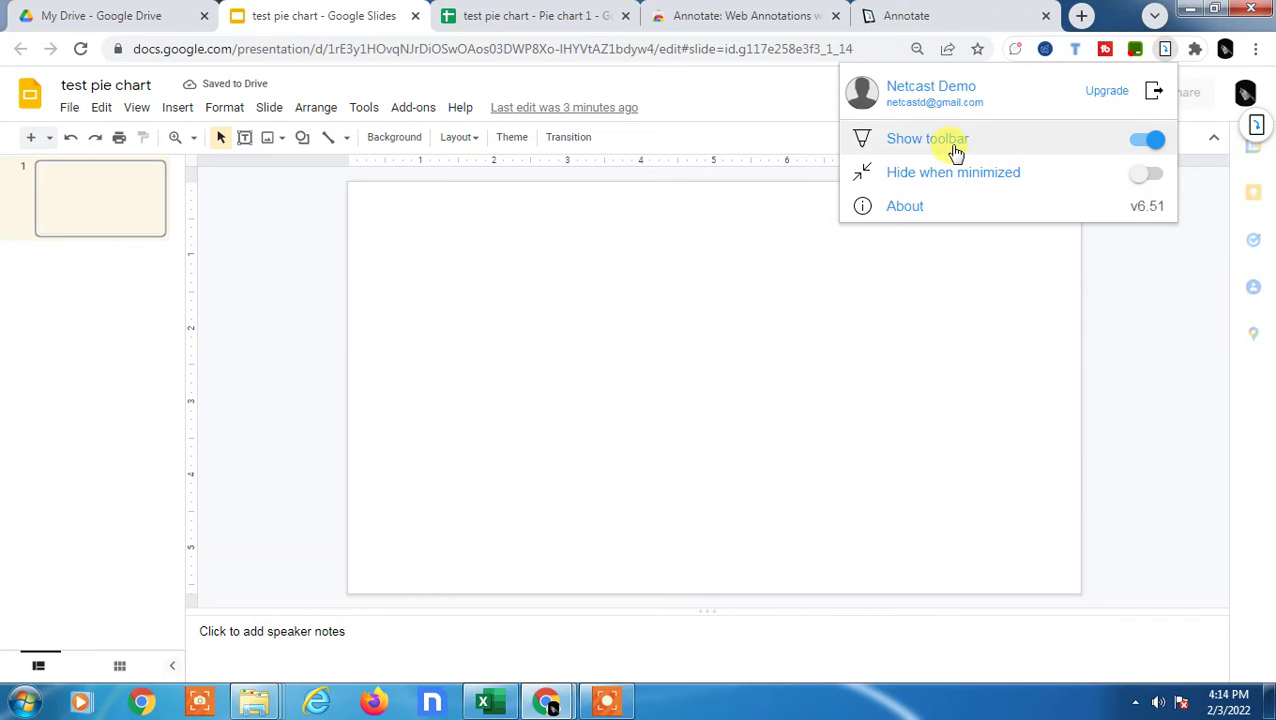
{"action": "left_click", "coordinate": [1155, 252]}
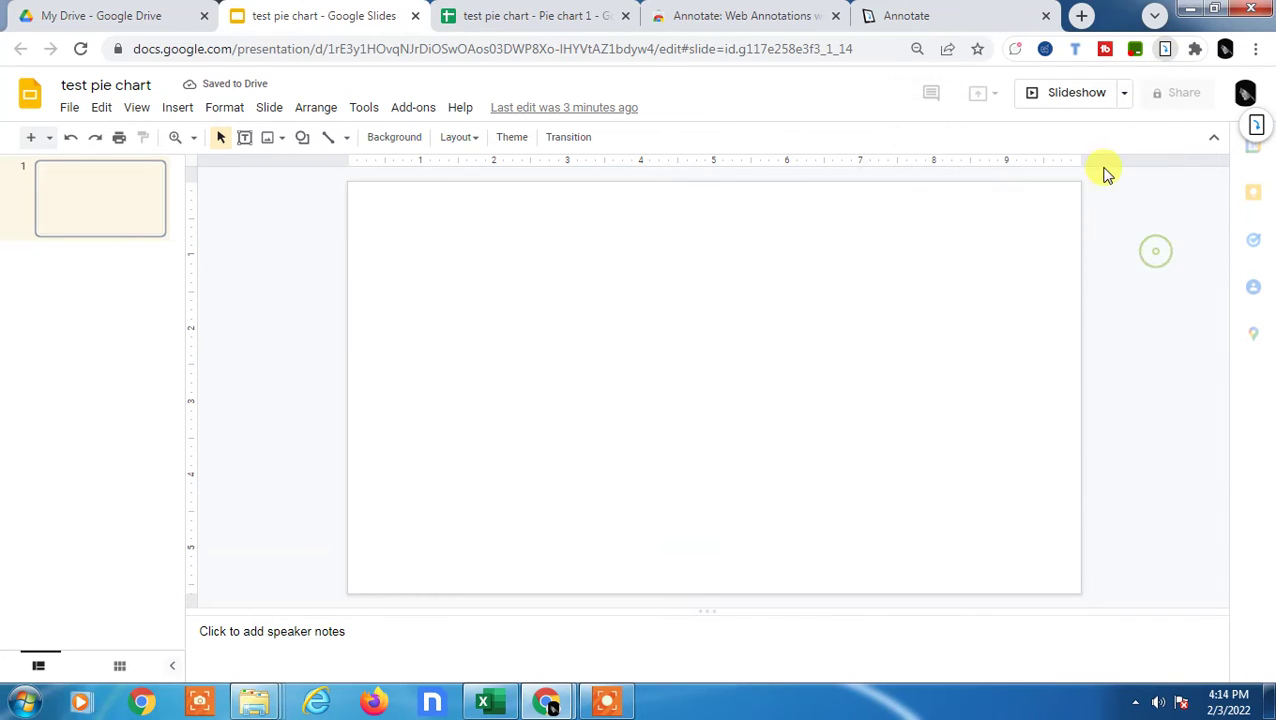
{"action": "left_click", "coordinate": [475, 245]}
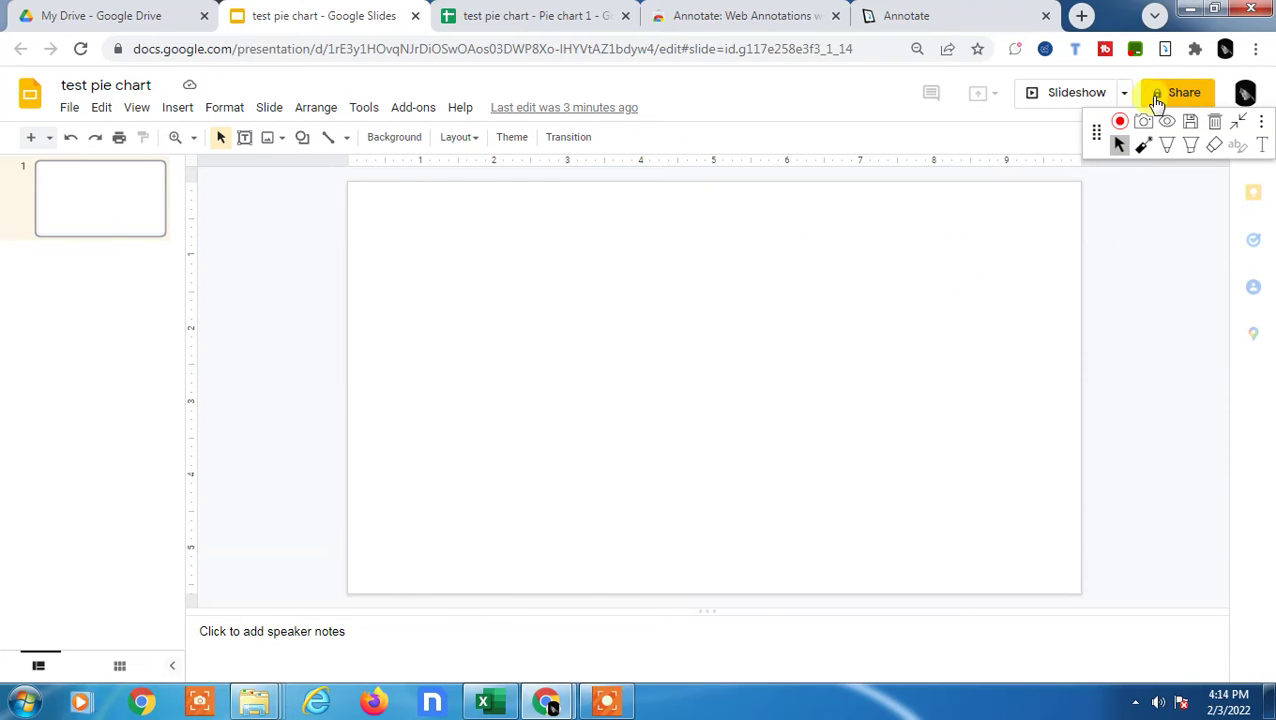
Step: Draw a black pen line, then a yellow freehand curve below it
{"action": "left_click", "coordinate": [1170, 148]}
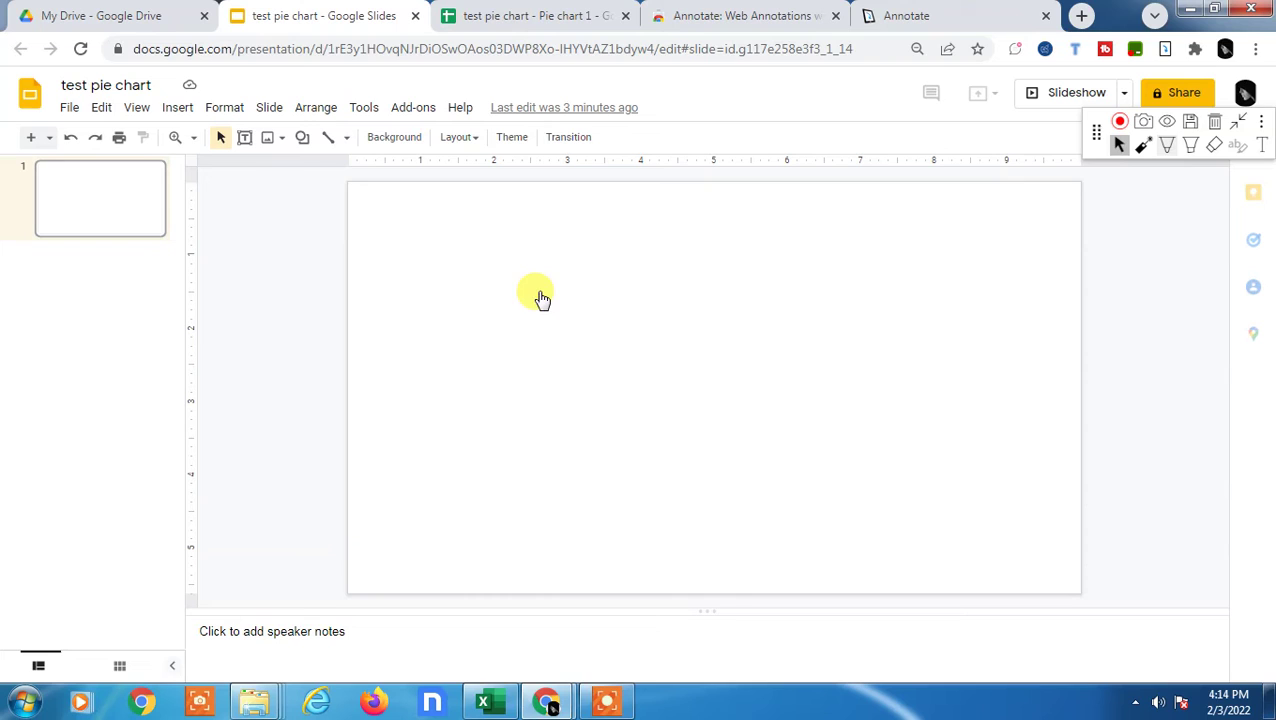
{"action": "left_click_drag", "start_coordinate": [606, 293], "coordinate": [802, 304]}
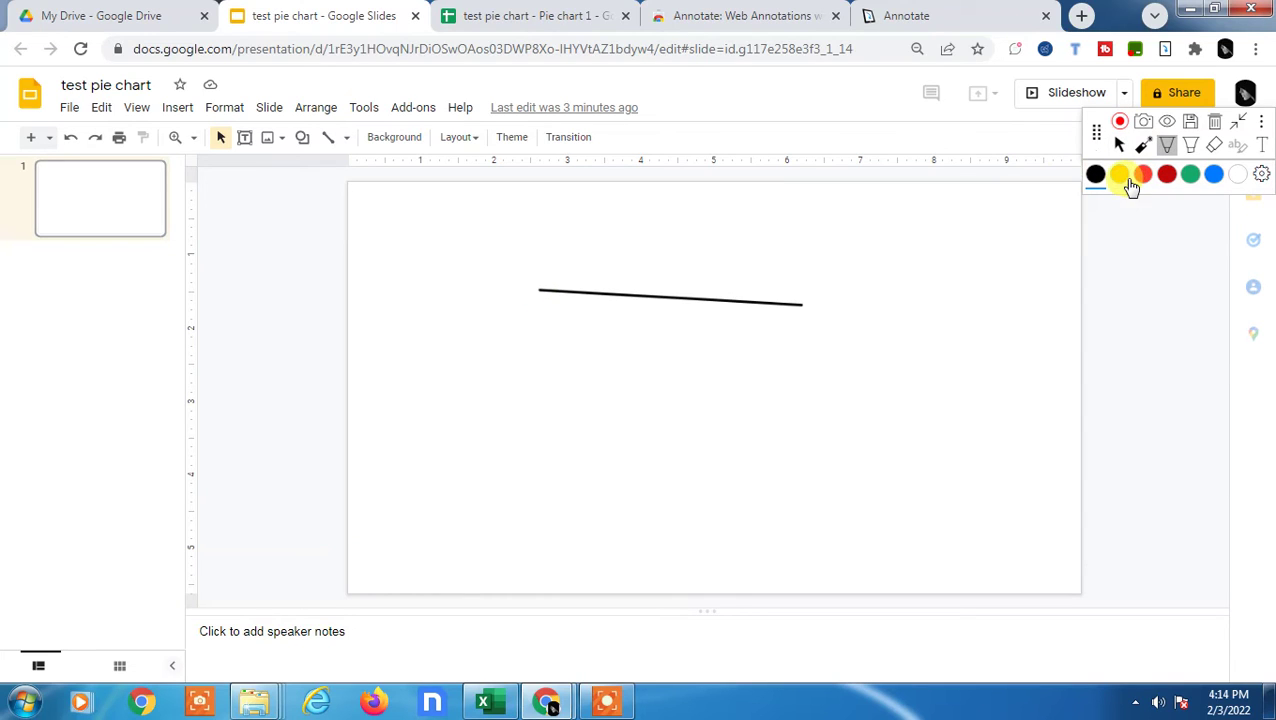
{"action": "left_click", "coordinate": [1124, 178]}
{"action": "mouse_move", "coordinate": [598, 415]}
{"action": "left_mouse_down"}
{"action": "mouse_move", "coordinate": [726, 386]}
{"action": "mouse_move", "coordinate": [520, 420]}
{"action": "left_mouse_up"}
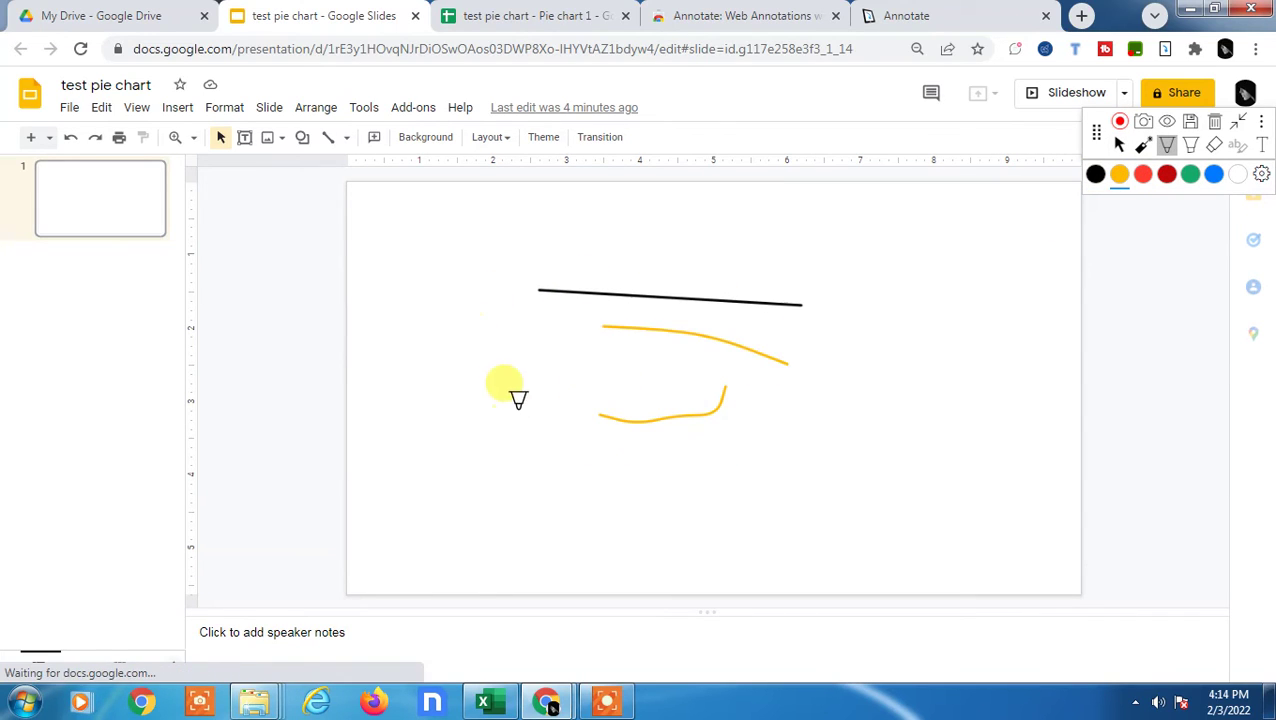
Step: Highlight a strip above the line, then erase the black line and the highlight
{"action": "left_click", "coordinate": [1192, 147]}
{"action": "left_click_drag", "start_coordinate": [679, 237], "coordinate": [740, 237]}
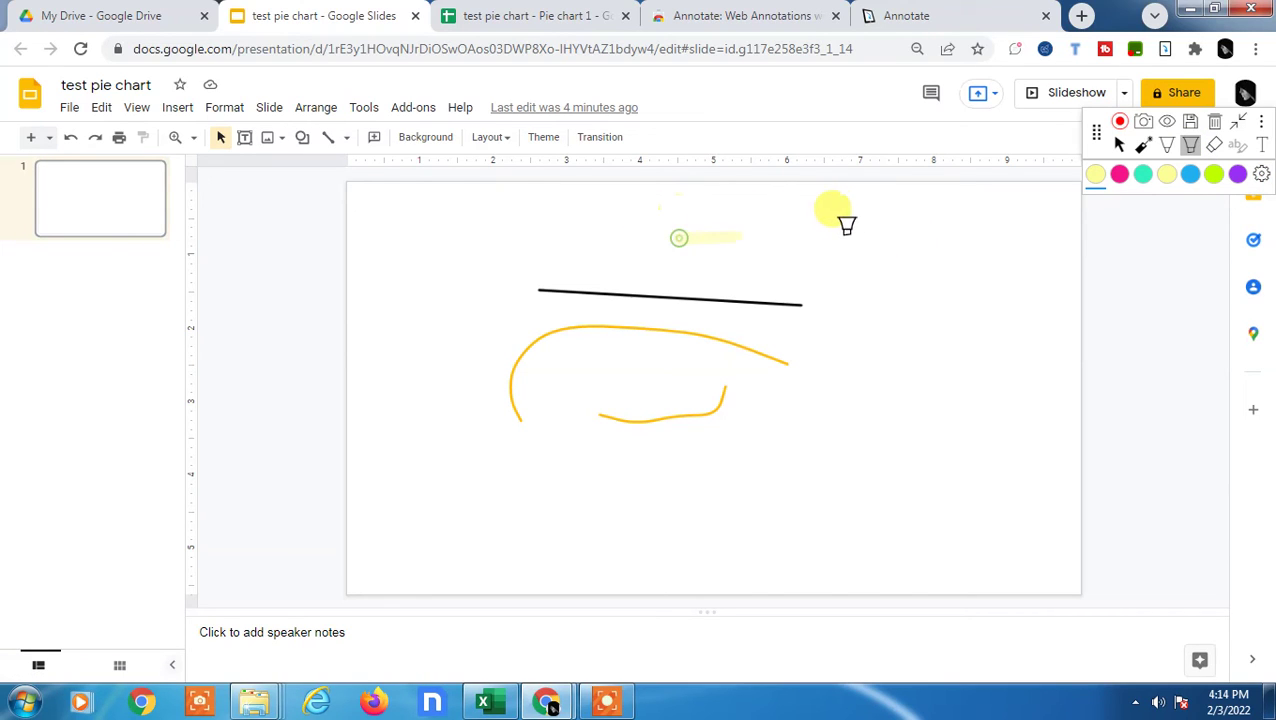
{"action": "left_click_drag", "start_coordinate": [848, 236], "coordinate": [683, 239]}
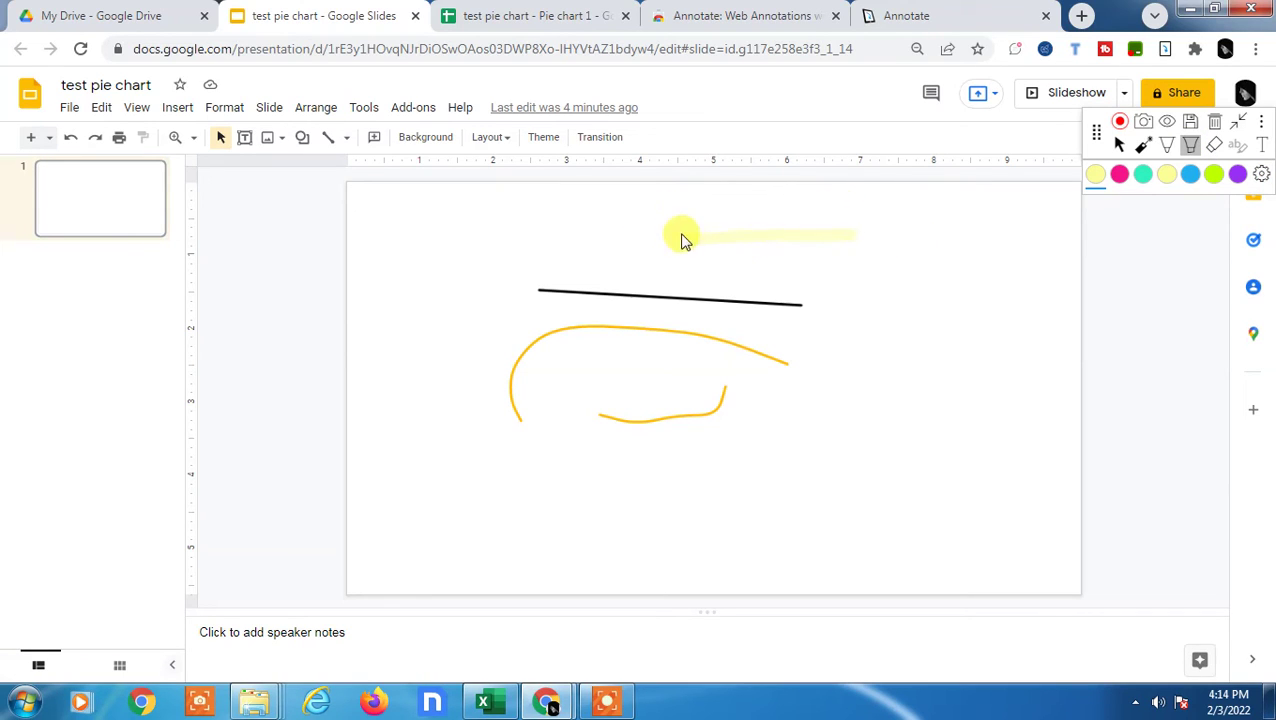
{"action": "left_click", "coordinate": [1215, 146]}
{"action": "mouse_move", "coordinate": [732, 265]}
{"action": "left_mouse_down"}
{"action": "mouse_move", "coordinate": [854, 251]}
{"action": "mouse_move", "coordinate": [707, 225]}
{"action": "mouse_move", "coordinate": [860, 233]}
{"action": "mouse_move", "coordinate": [740, 245]}
{"action": "mouse_move", "coordinate": [689, 300]}
{"action": "mouse_move", "coordinate": [863, 305]}
{"action": "mouse_move", "coordinate": [877, 262]}
{"action": "left_mouse_up"}
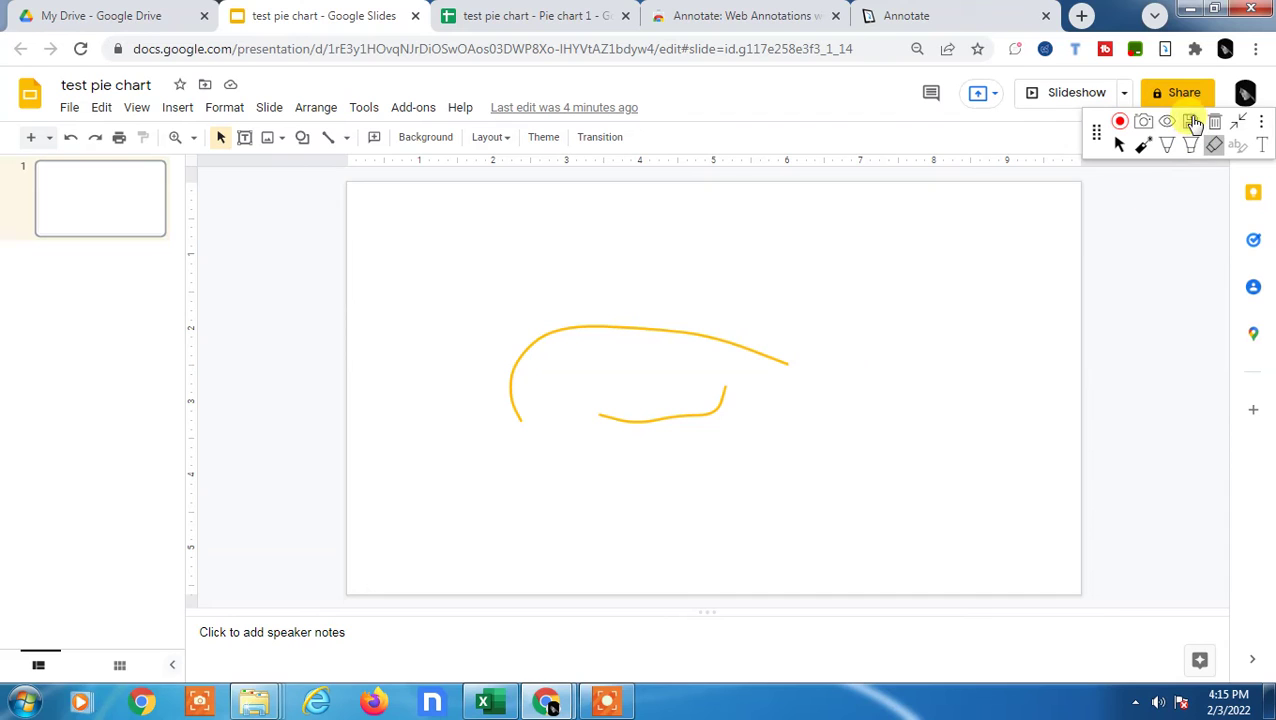
Step: Save the slide's annotations under the name 'asdfasdfsdaf' and dismiss the saved notice
{"action": "left_click", "coordinate": [1191, 126]}
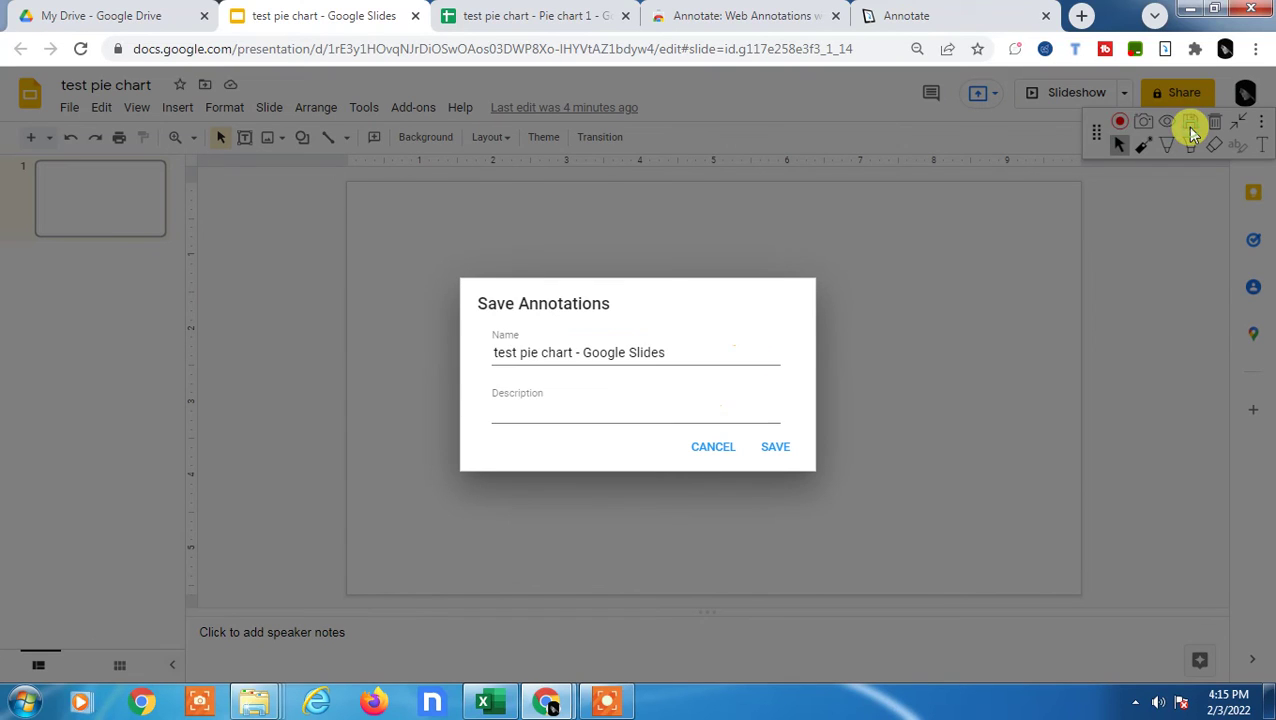
{"action": "left_click", "coordinate": [540, 352]}
{"action": "type", "text": "asdfasdf"}
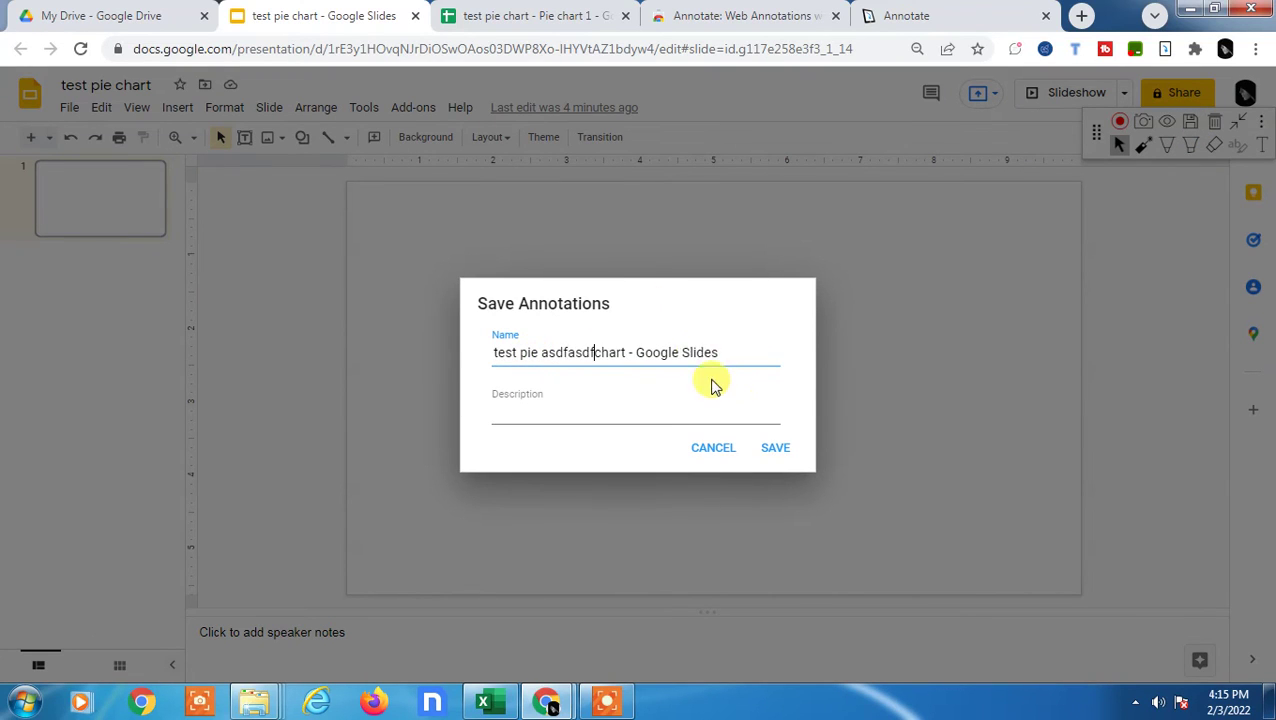
{"action": "key", "text": "ctrl+a"}
{"action": "type", "text": "asdfasdfsdaf"}
{"action": "left_click", "coordinate": [776, 450]}
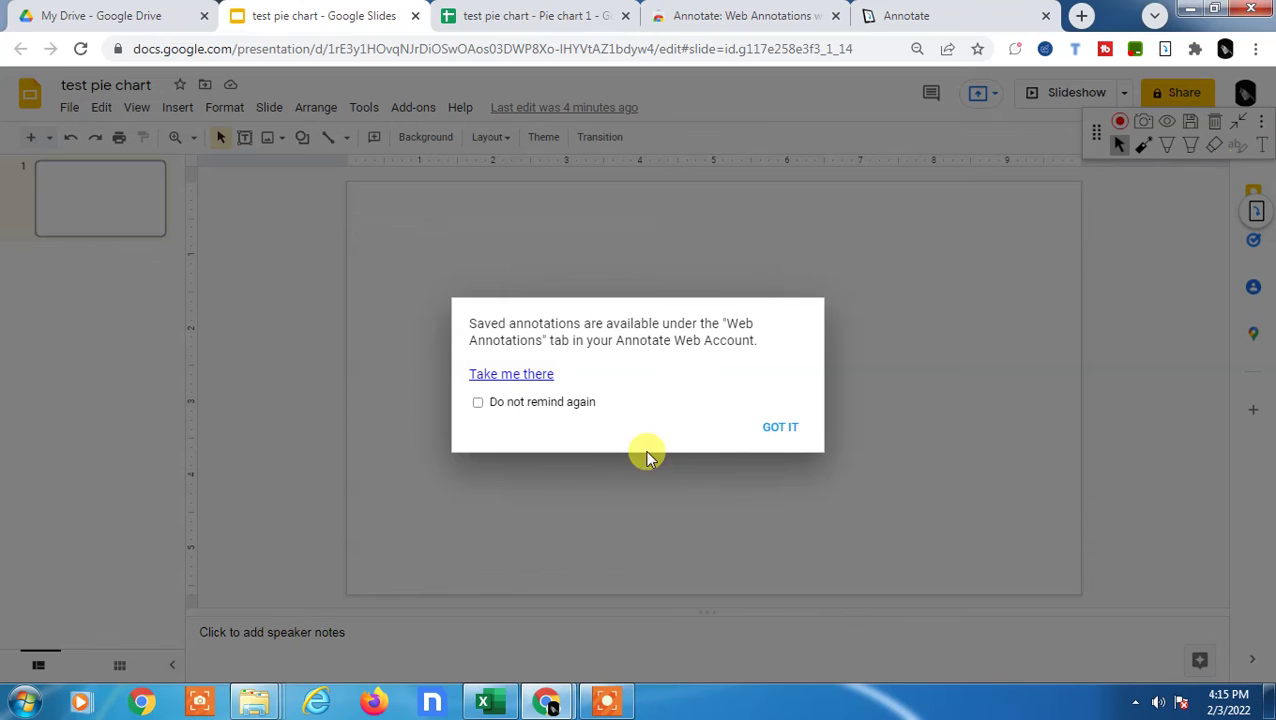
{"action": "left_click", "coordinate": [790, 428]}
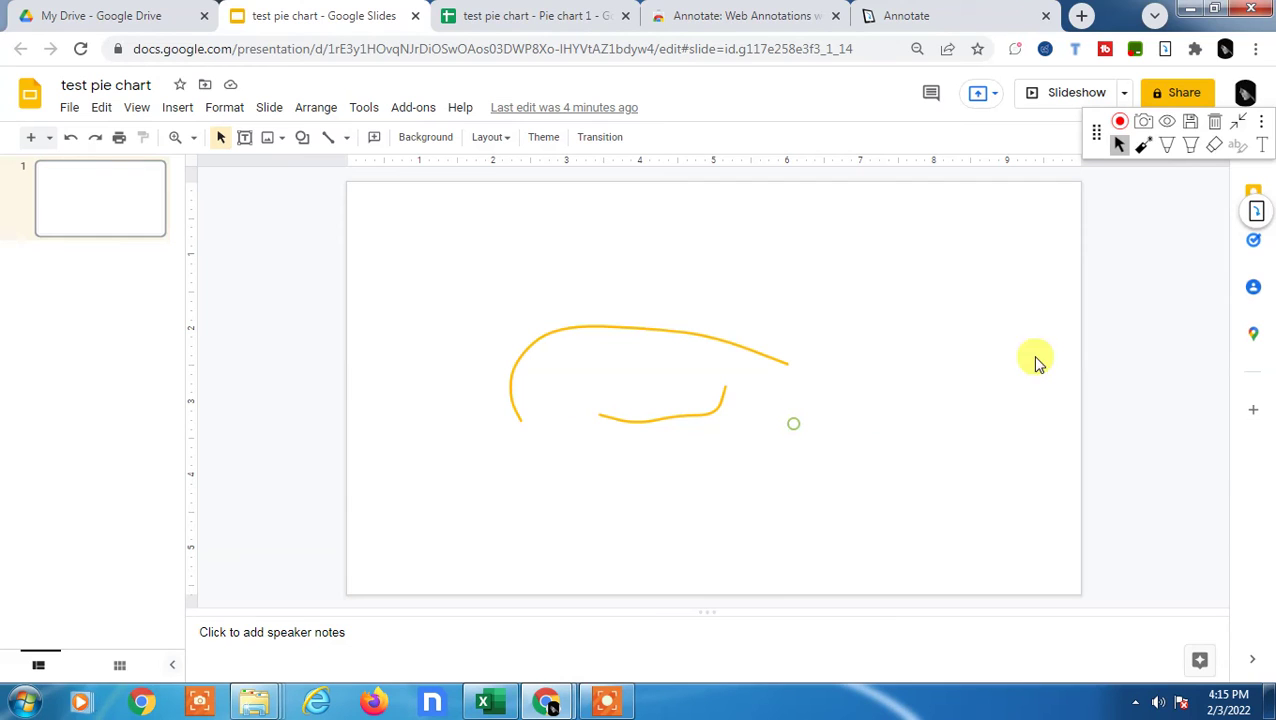
Step: Save the annotations again with 'Do not remind again' ticked on the notice
{"action": "left_click", "coordinate": [1265, 119]}
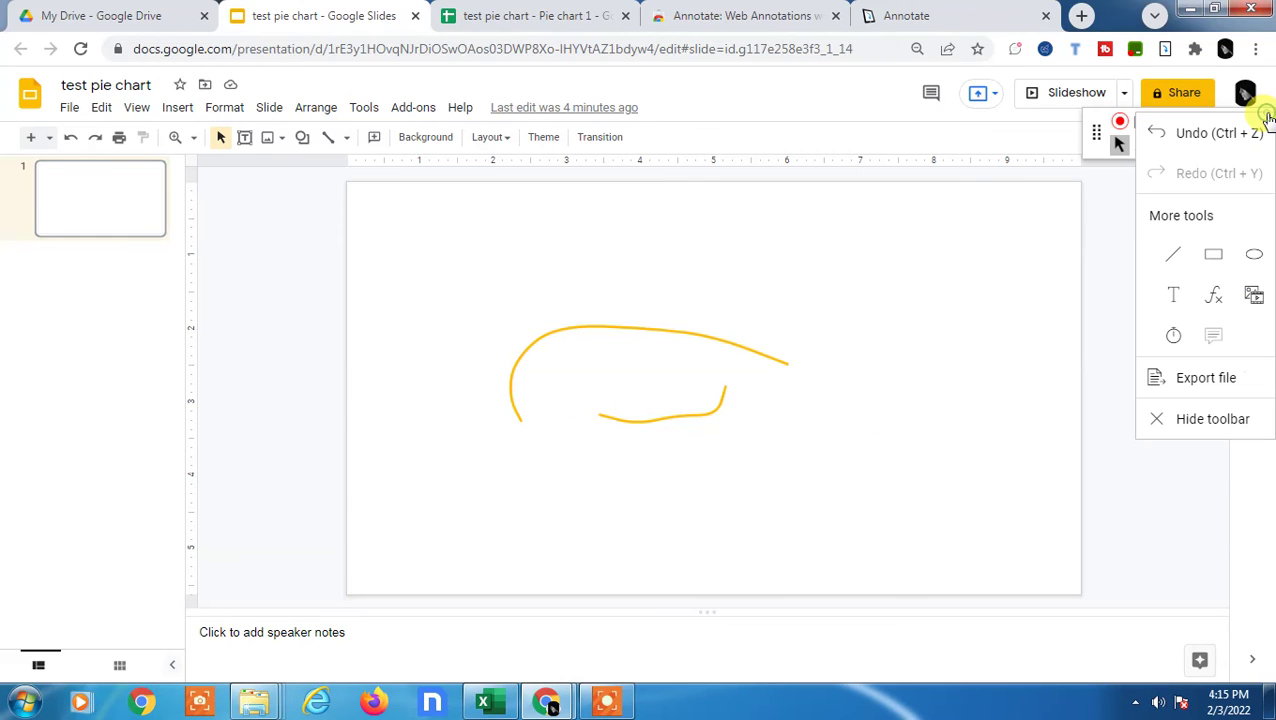
{"action": "left_click", "coordinate": [1070, 198]}
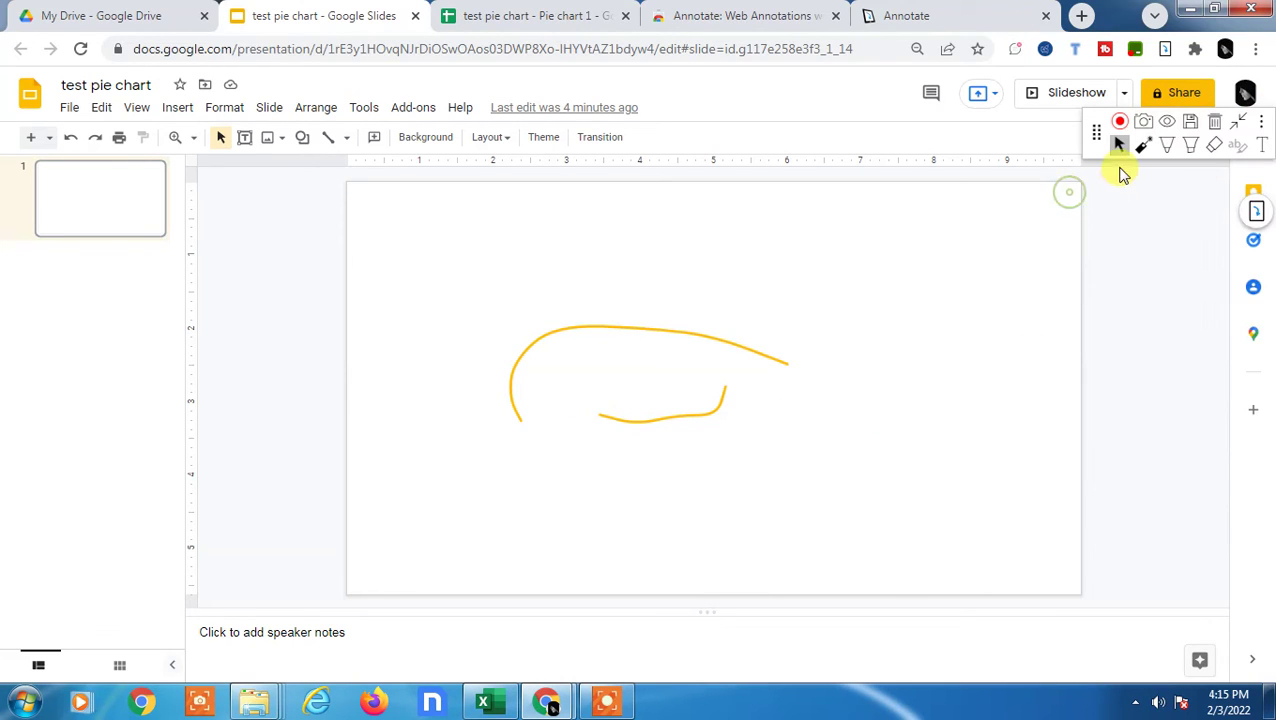
{"action": "left_click", "coordinate": [1194, 124]}
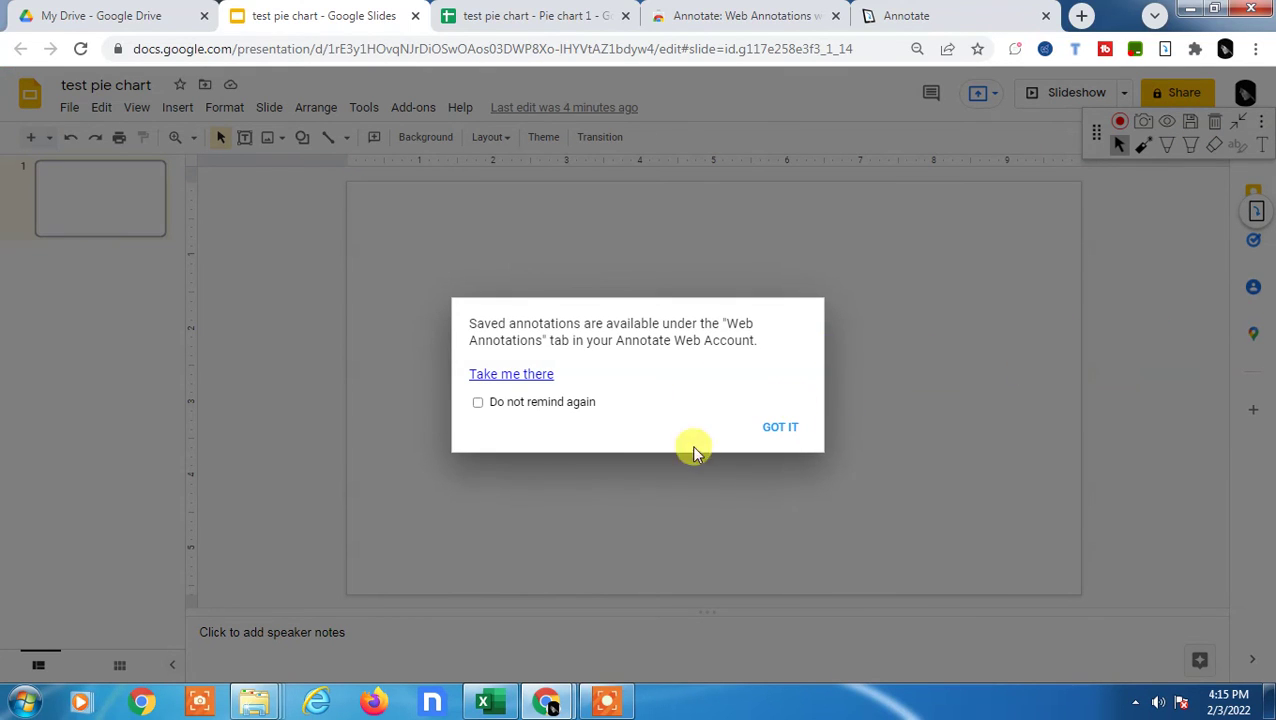
{"action": "left_click", "coordinate": [564, 404]}
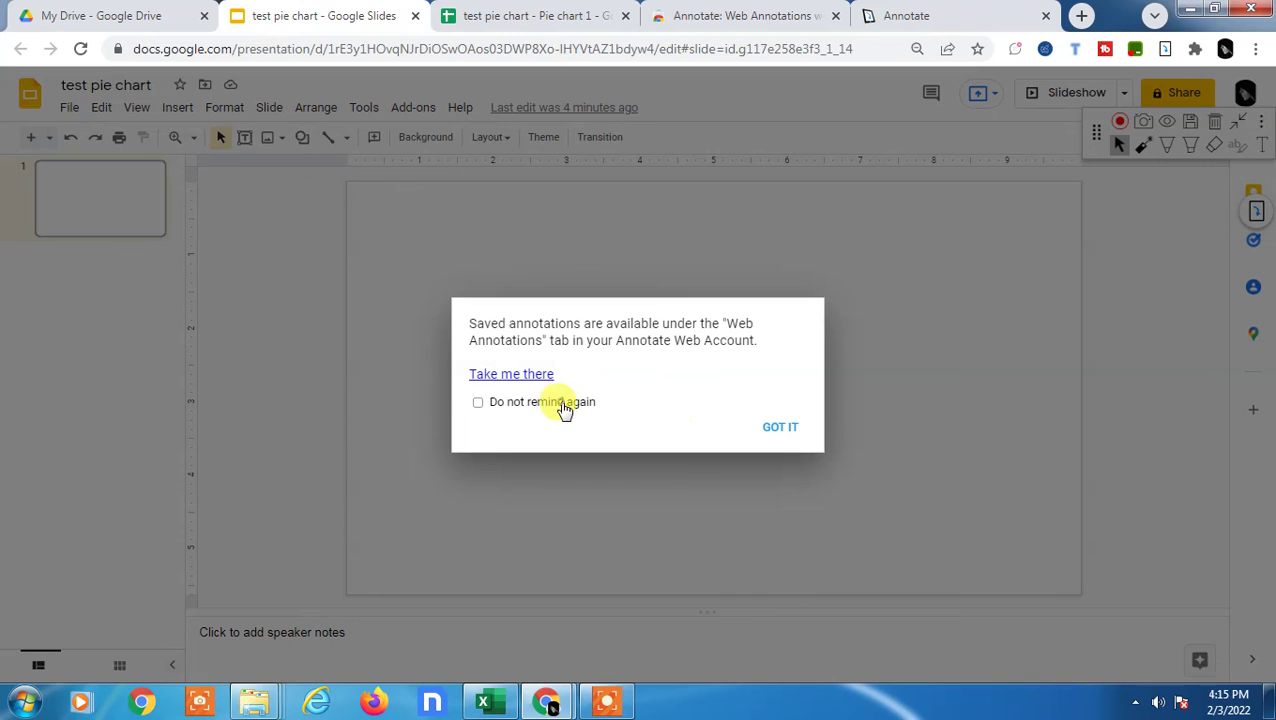
{"action": "left_click", "coordinate": [780, 428]}
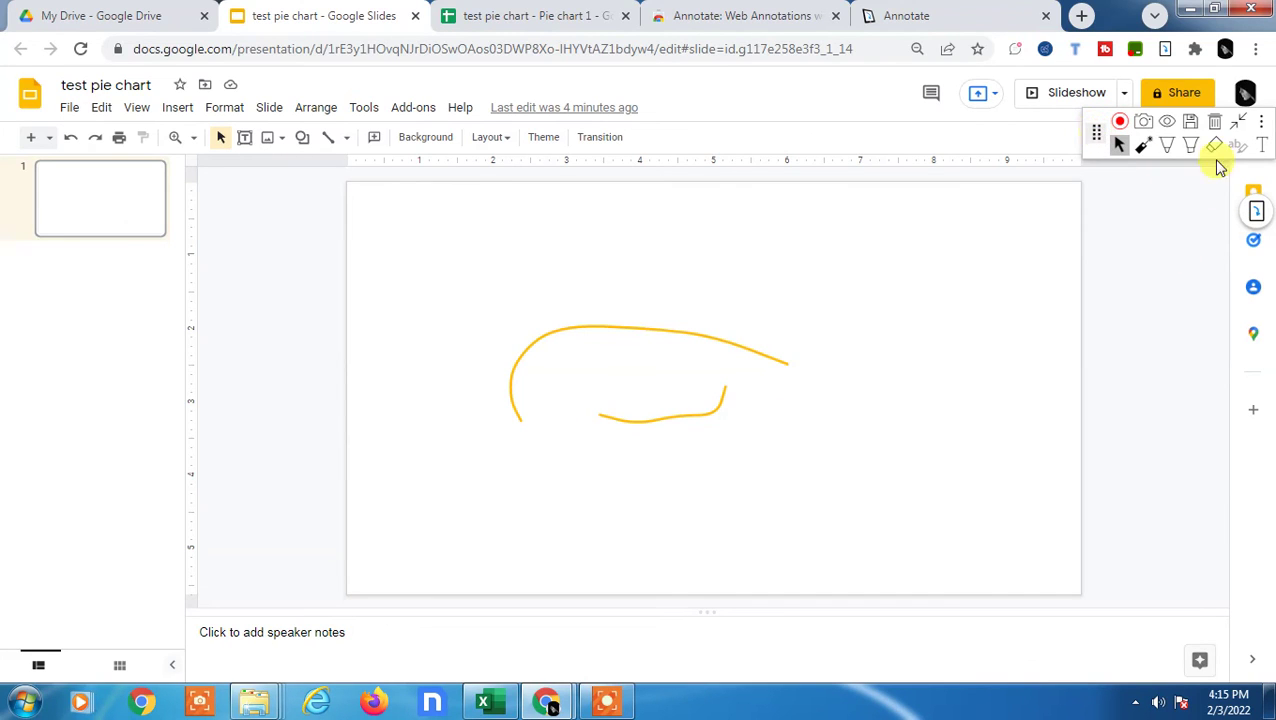
Step: Hide and re-show the slide's annotations twice with the eye toggle
{"action": "left_click", "coordinate": [1168, 124]}
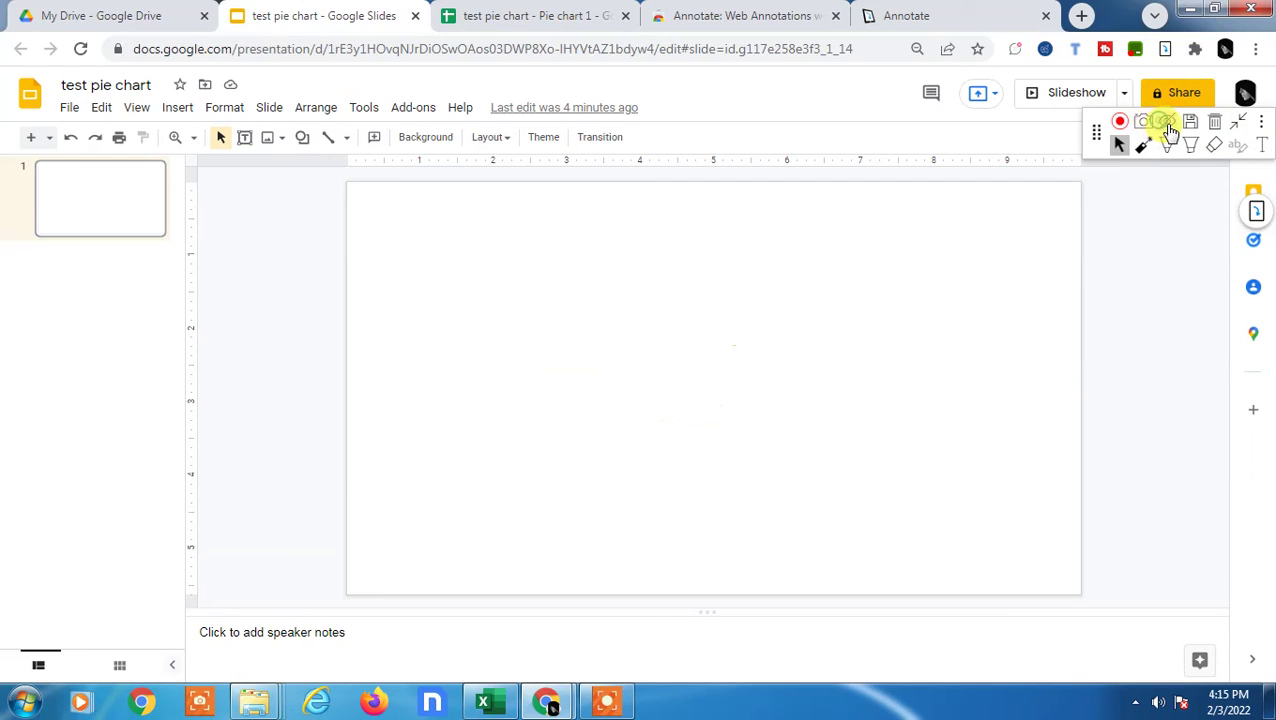
{"action": "left_click", "coordinate": [1169, 126]}
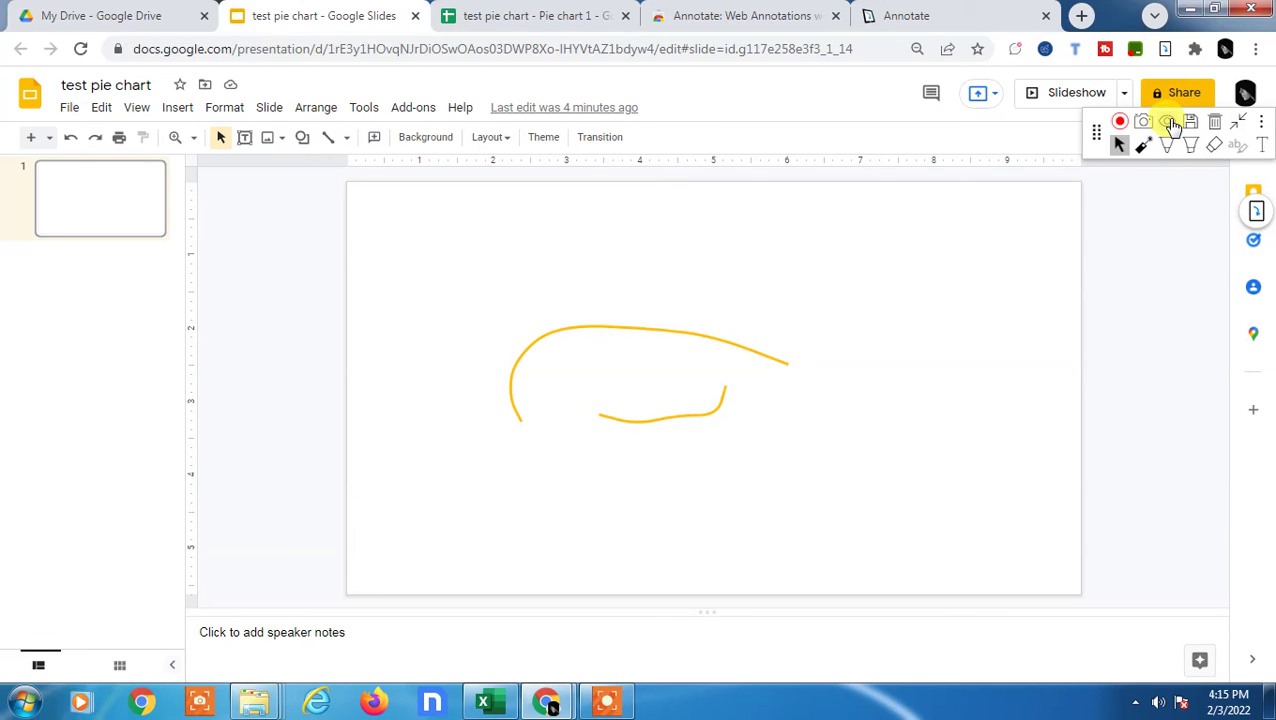
{"action": "left_click", "coordinate": [1169, 124]}
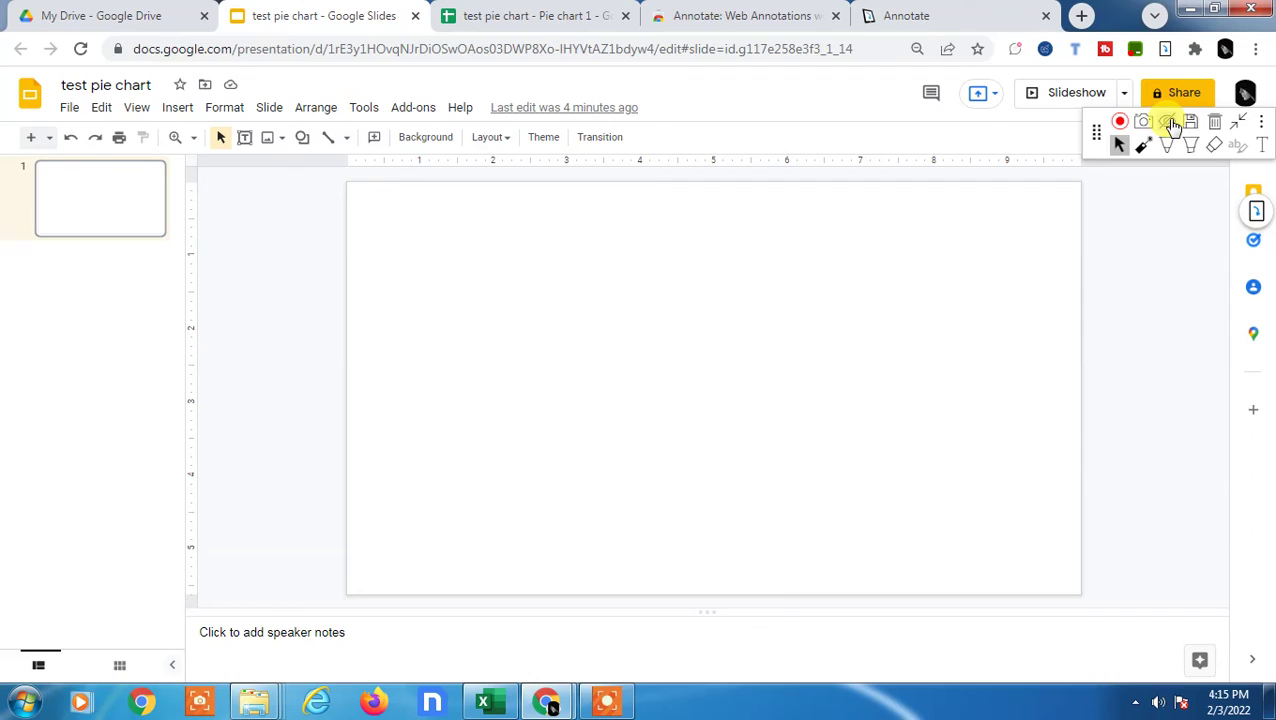
{"action": "left_click", "coordinate": [1170, 124]}
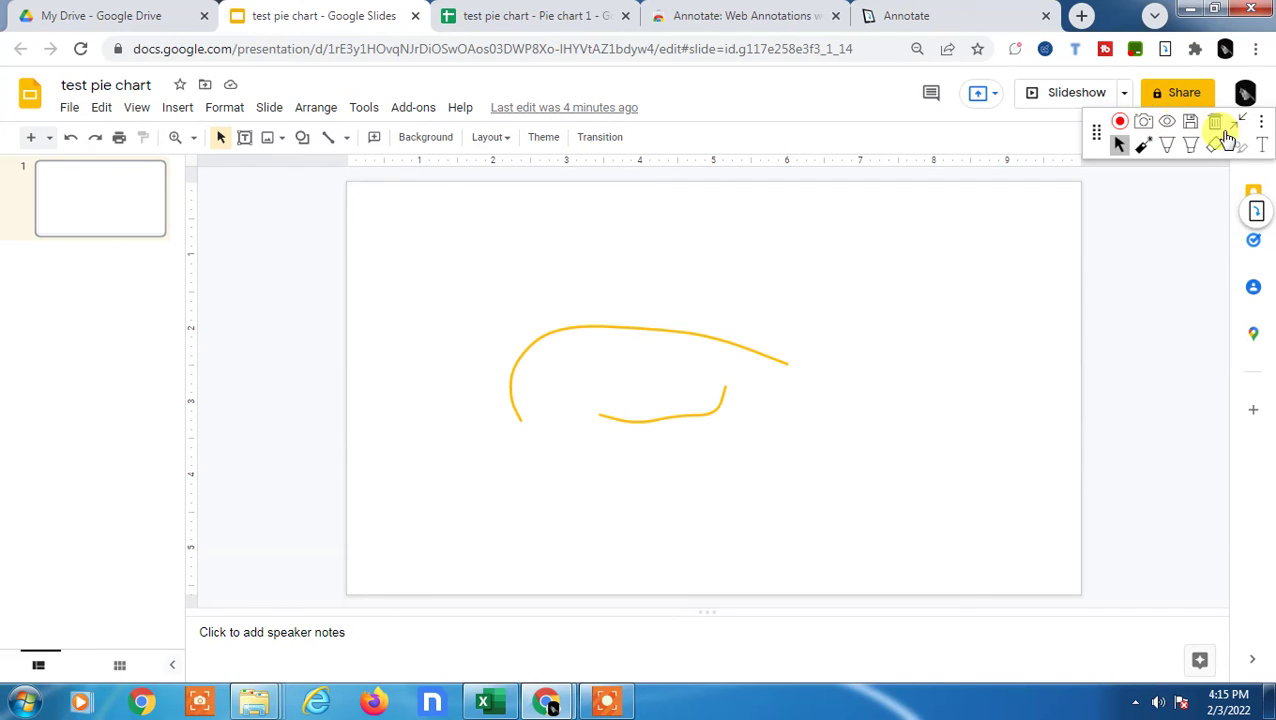
Step: Undo twice from the overflow menu to restore the black line and yellow highlight
{"action": "left_click", "coordinate": [1264, 122]}
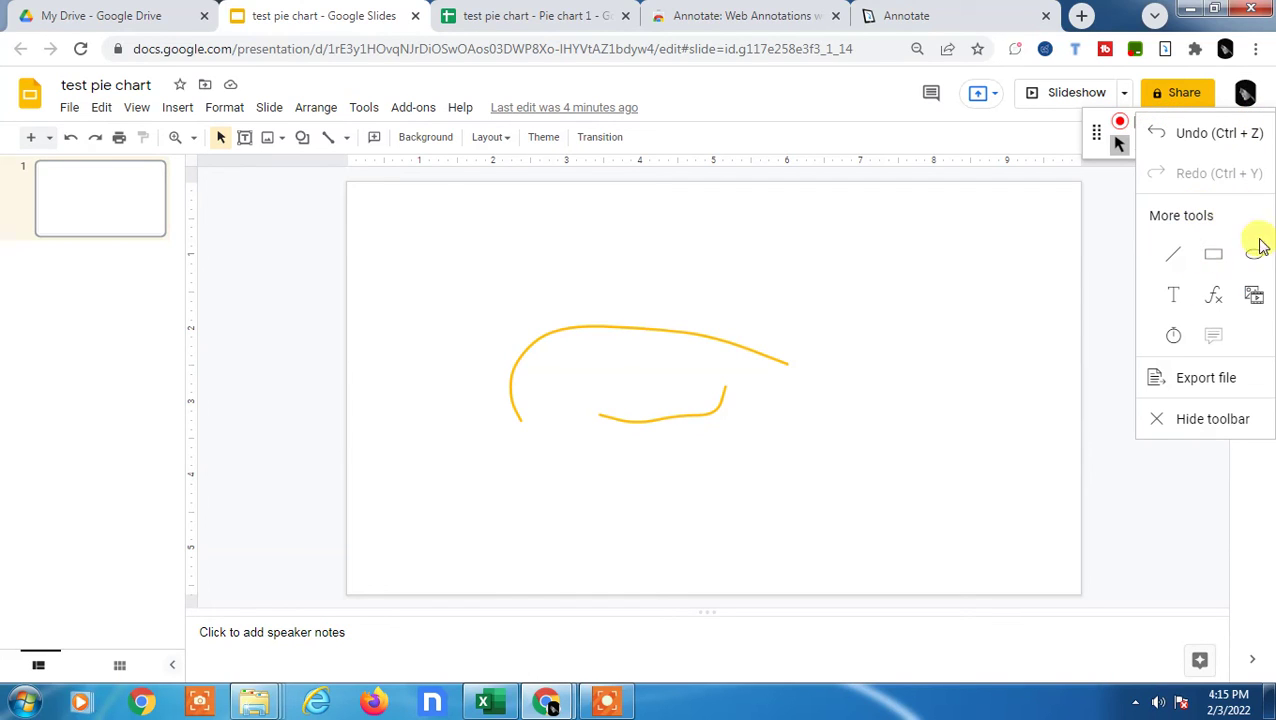
{"action": "left_click", "coordinate": [1172, 138]}
{"action": "left_click", "coordinate": [1262, 122]}
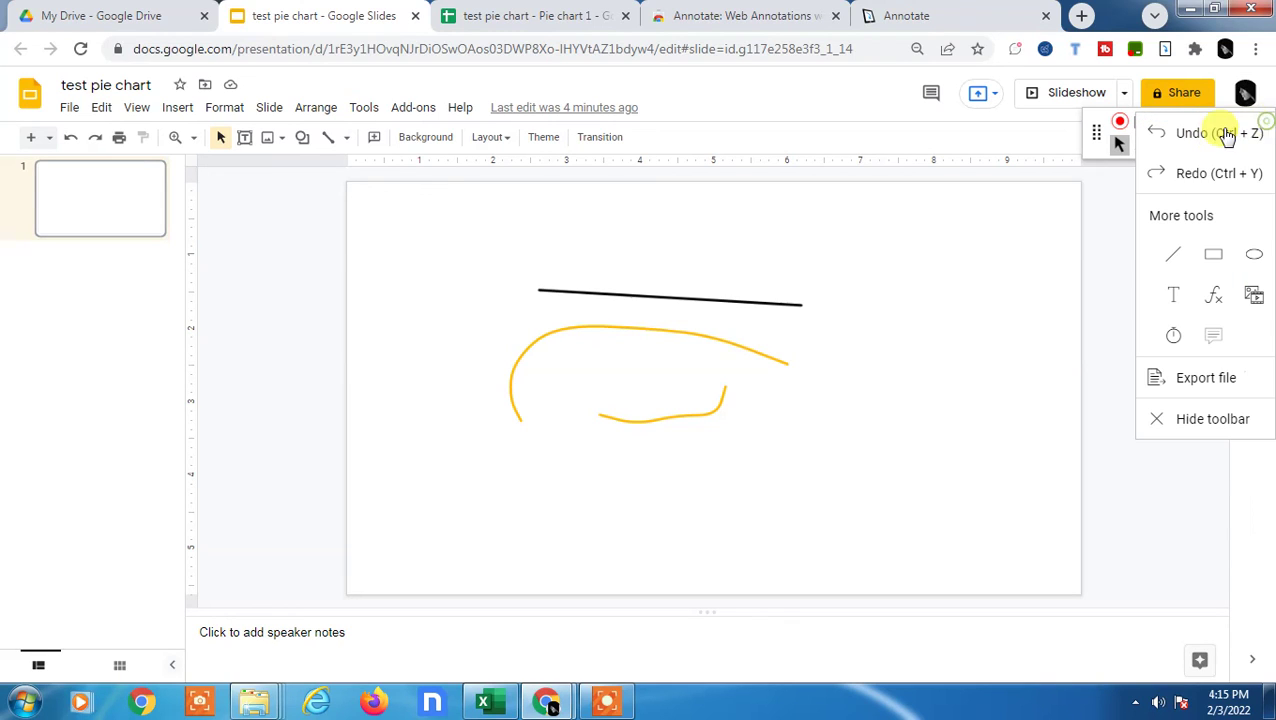
{"action": "left_click", "coordinate": [1160, 138]}
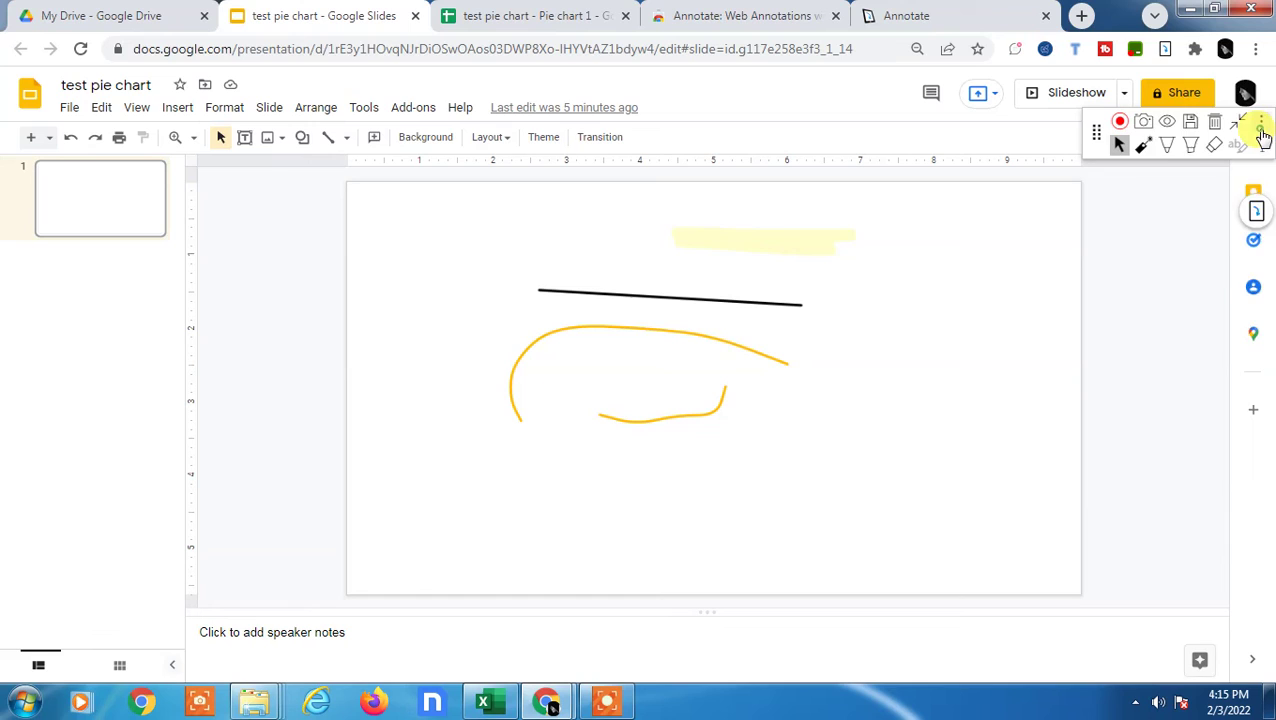
{"action": "left_click", "coordinate": [1262, 128]}
{"action": "left_click", "coordinate": [1079, 228]}
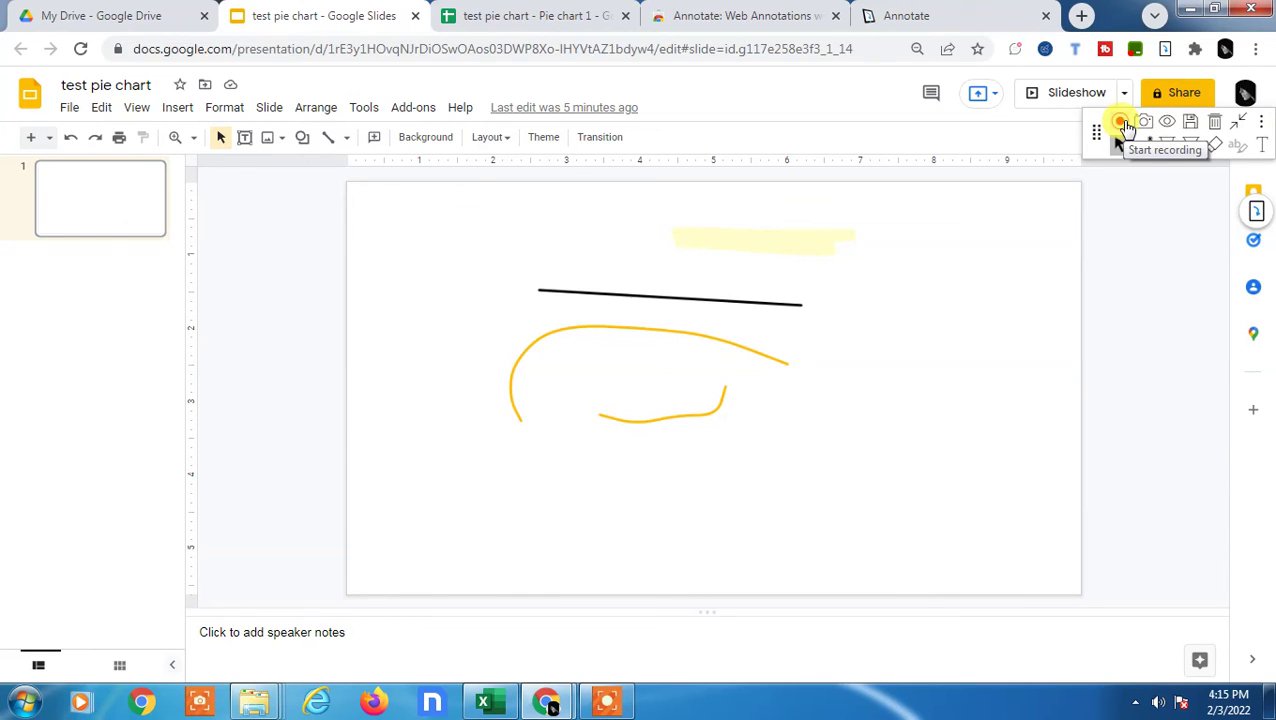
Step: Add an 'asdfasdf asdf' text annotation near the slide's top, then show the Windows desktop
{"action": "left_click", "coordinate": [1261, 148]}
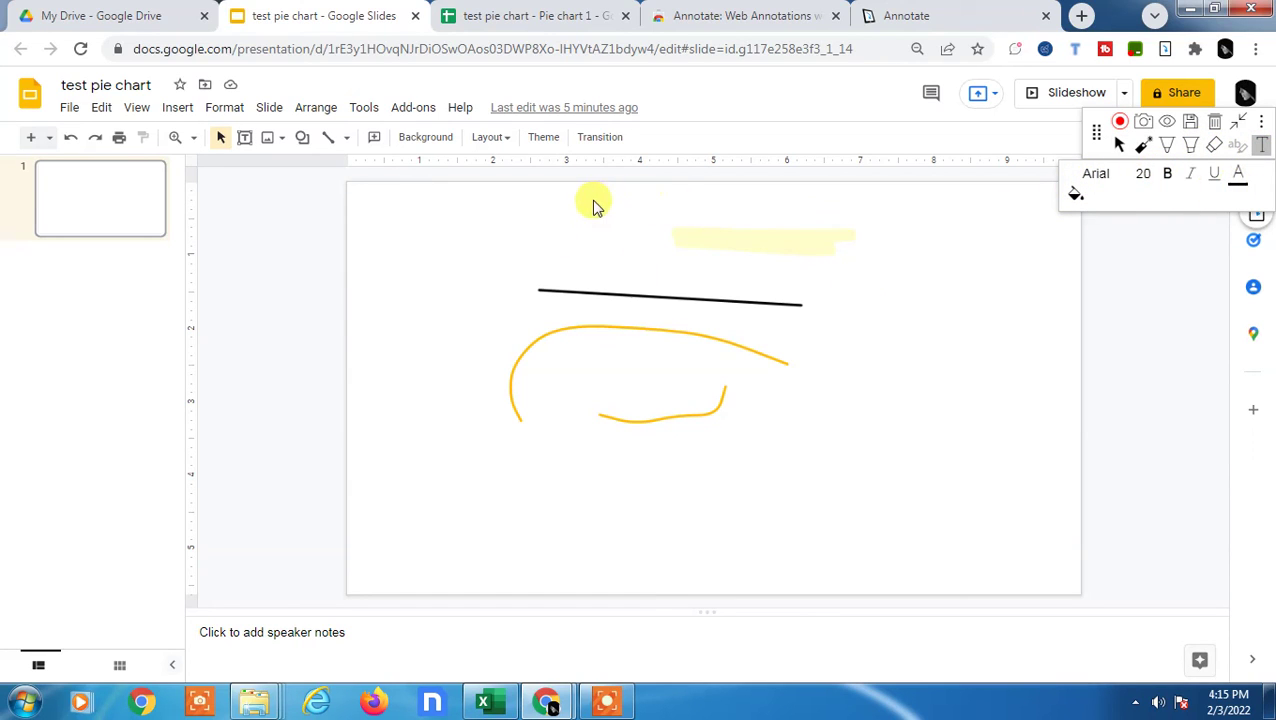
{"action": "left_click_drag", "start_coordinate": [593, 201], "coordinate": [975, 280]}
{"action": "type", "text": "asdfas"}
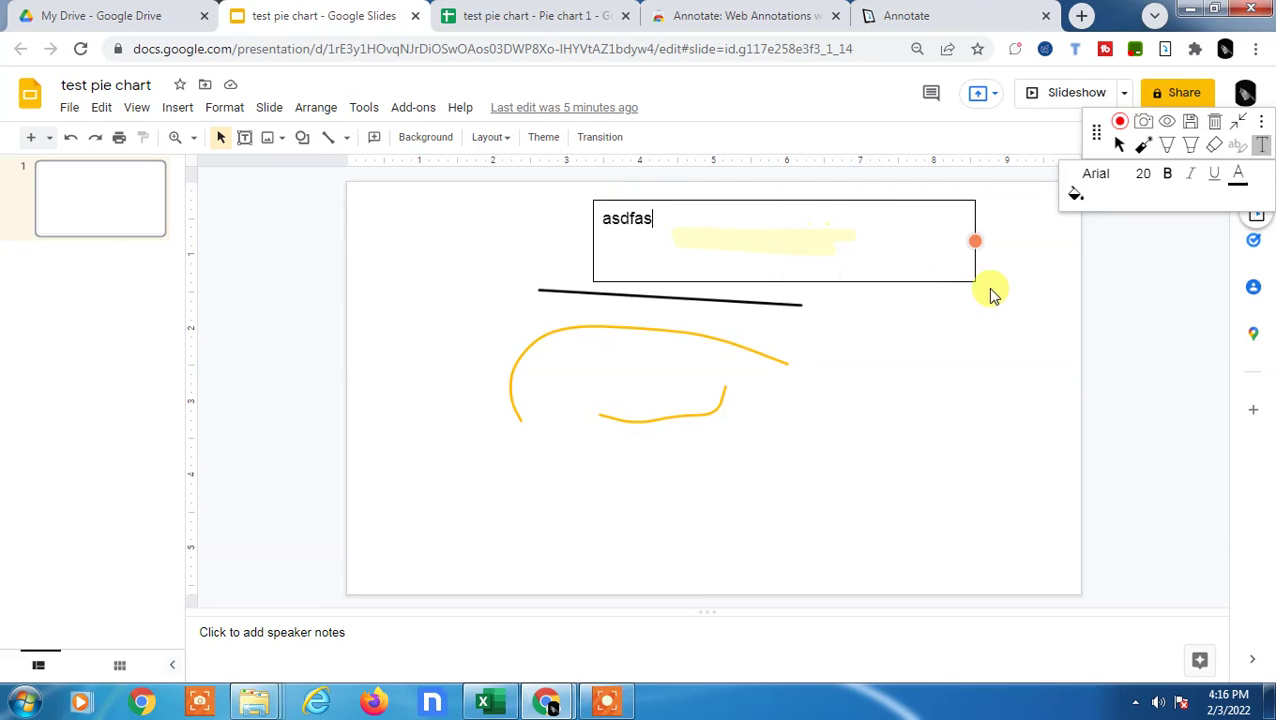
{"action": "type", "text": "df asdf"}
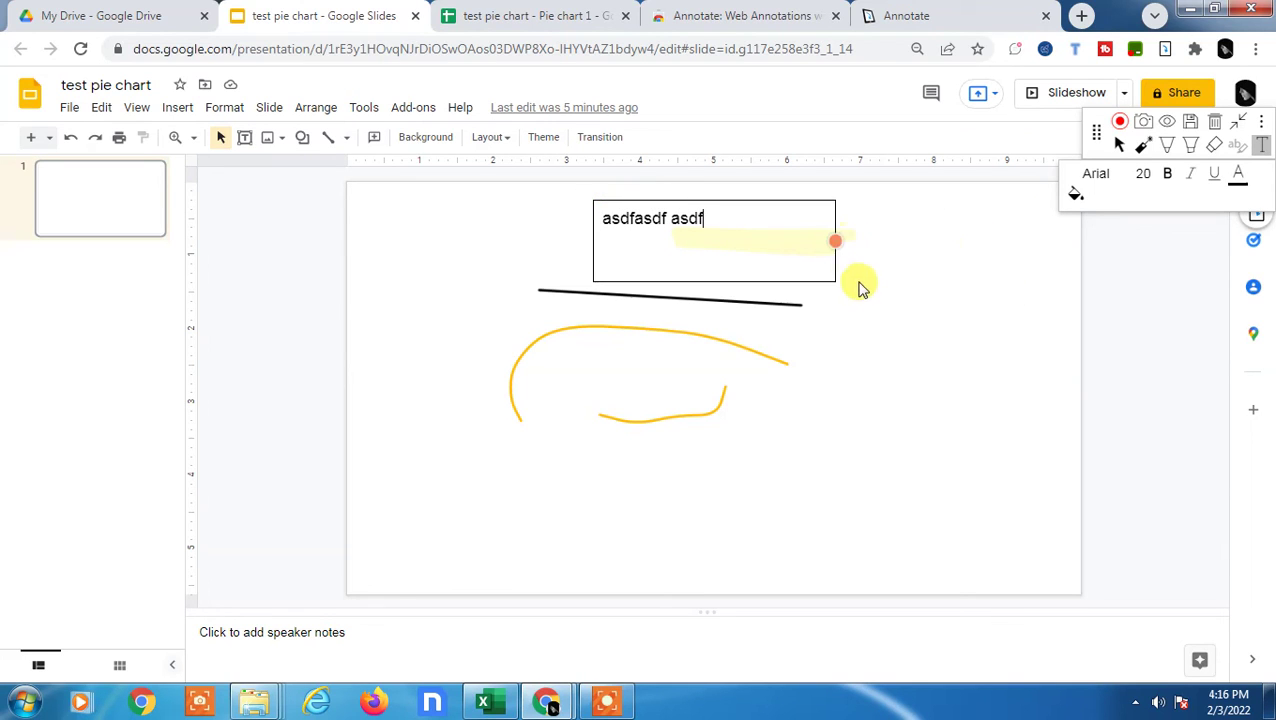
{"action": "left_click", "coordinate": [856, 293]}
{"action": "key", "text": "super+d"}
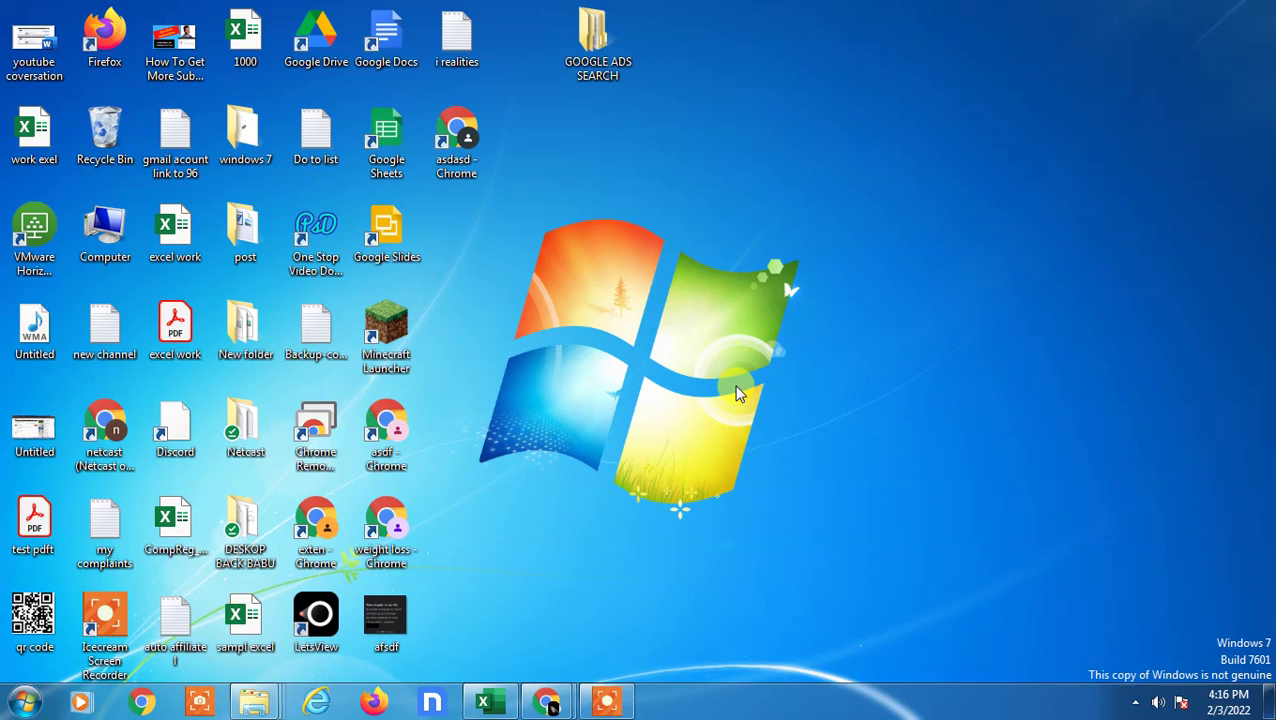